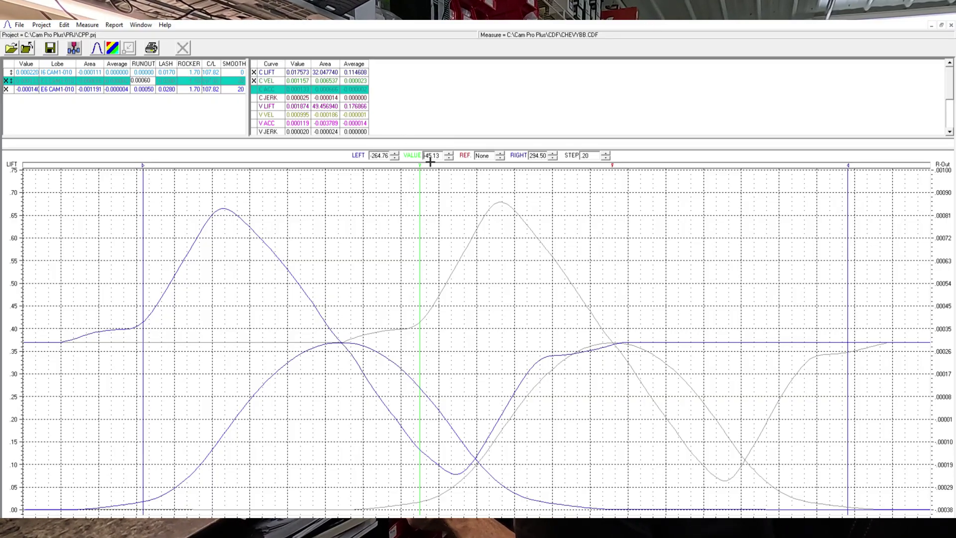
- Step the measuring line to -47.33 degrees and select the C VEL curve row
{"action": "left_click", "coordinate": [449, 152]}
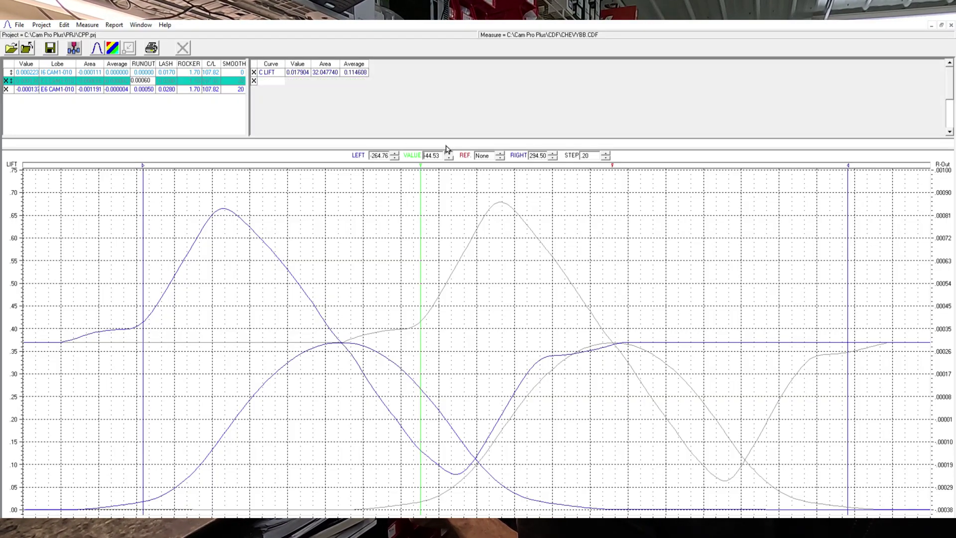
{"action": "left_click", "coordinate": [448, 153]}
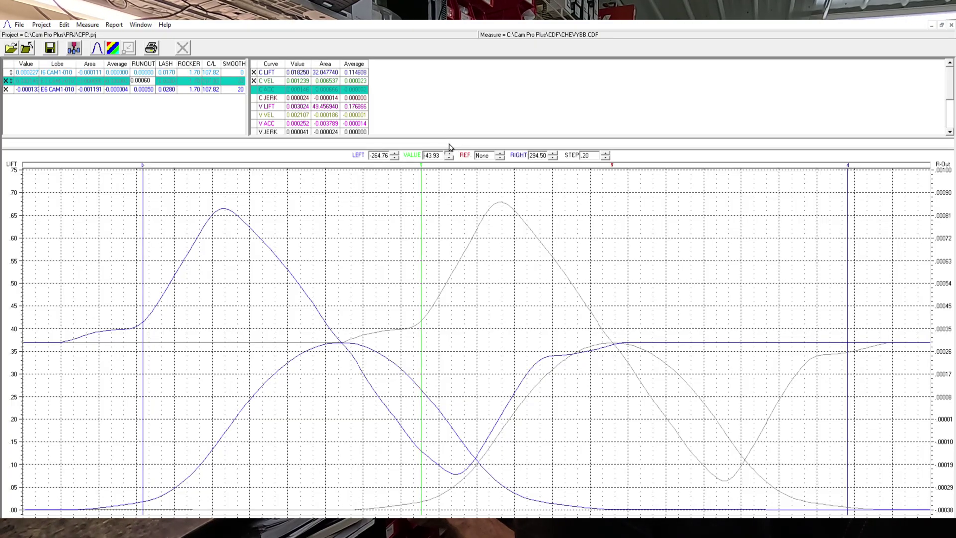
{"action": "left_click", "coordinate": [448, 153]}
{"action": "left_click", "coordinate": [448, 153]}
{"action": "left_click", "coordinate": [449, 157]}
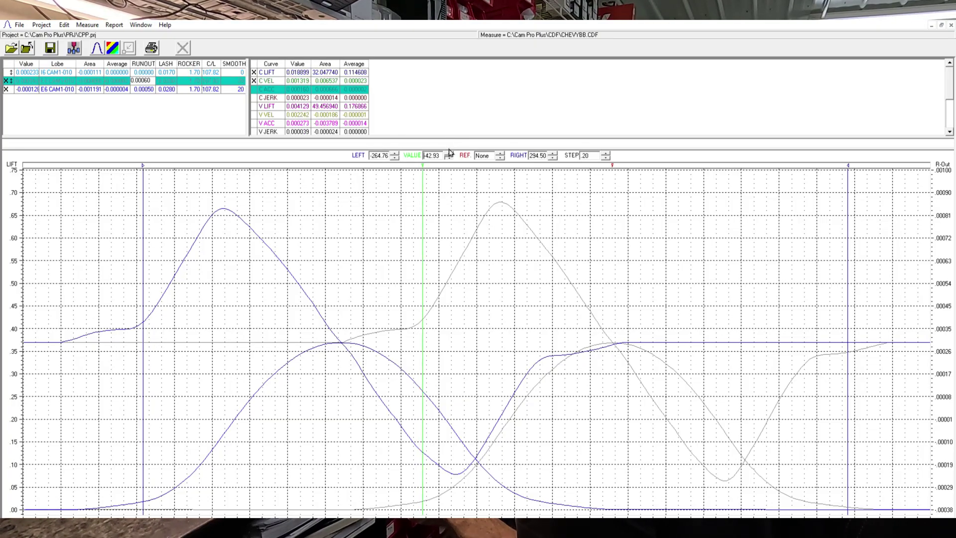
{"action": "left_click", "coordinate": [449, 157]}
{"action": "left_click", "coordinate": [448, 158]}
{"action": "left_click", "coordinate": [449, 157]}
{"action": "left_click", "coordinate": [448, 157]}
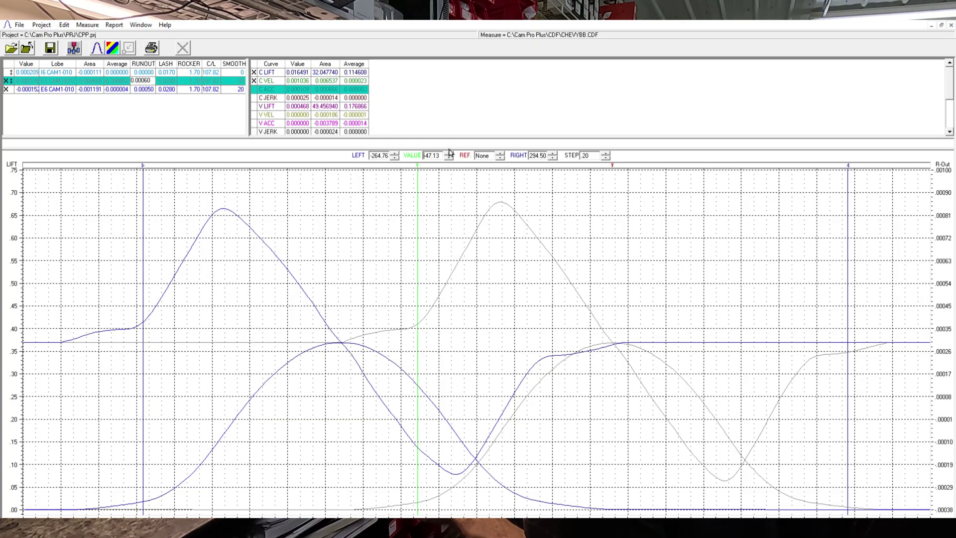
{"action": "left_click", "coordinate": [448, 156]}
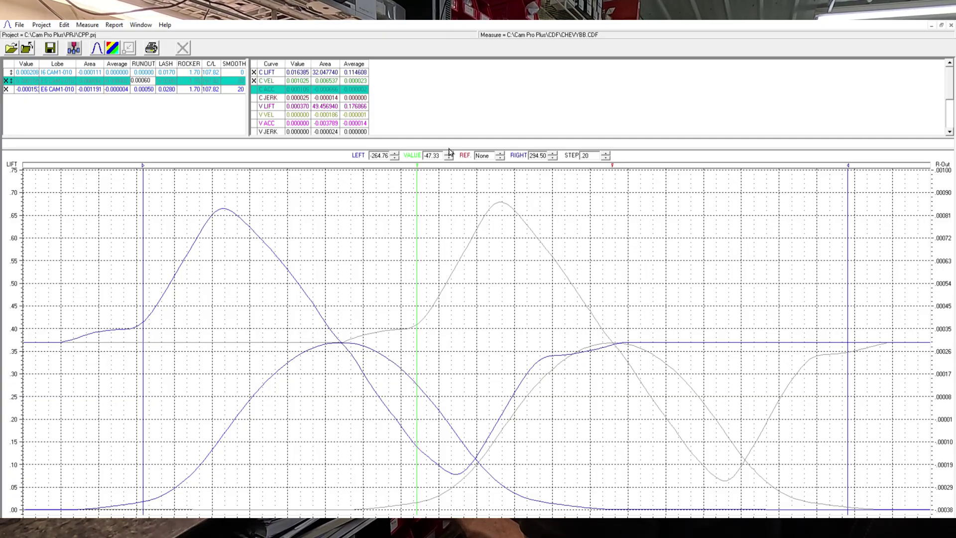
{"action": "left_click", "coordinate": [301, 80]}
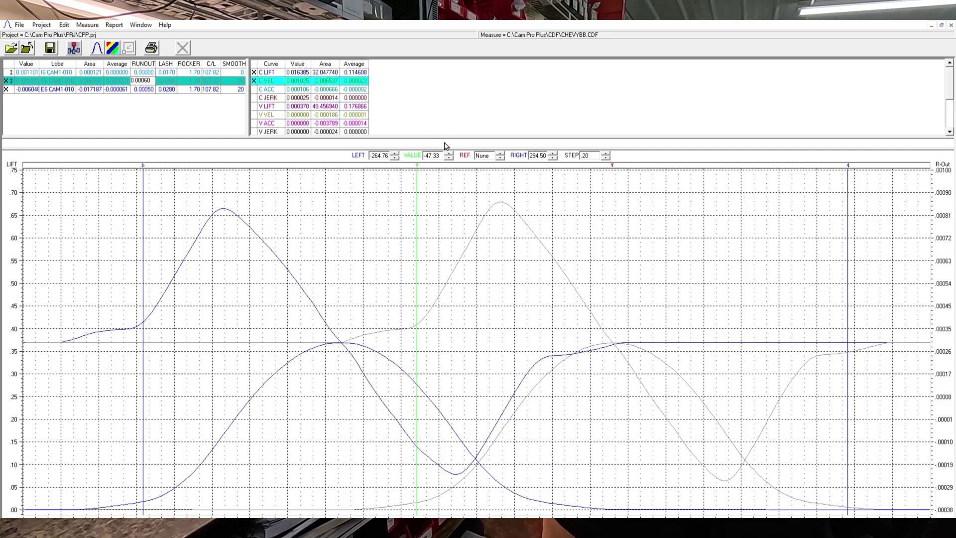
- Turn on the C ACC acceleration curves and plot the E6 CAM1-010 lobe's curves
{"action": "left_click", "coordinate": [253, 81]}
{"action": "left_click", "coordinate": [254, 89]}
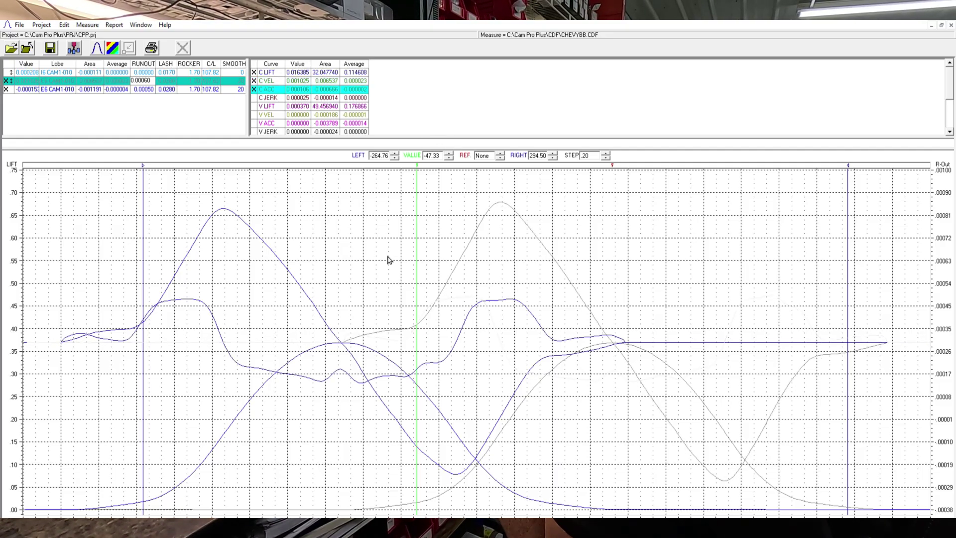
{"action": "left_click", "coordinate": [6, 88]}
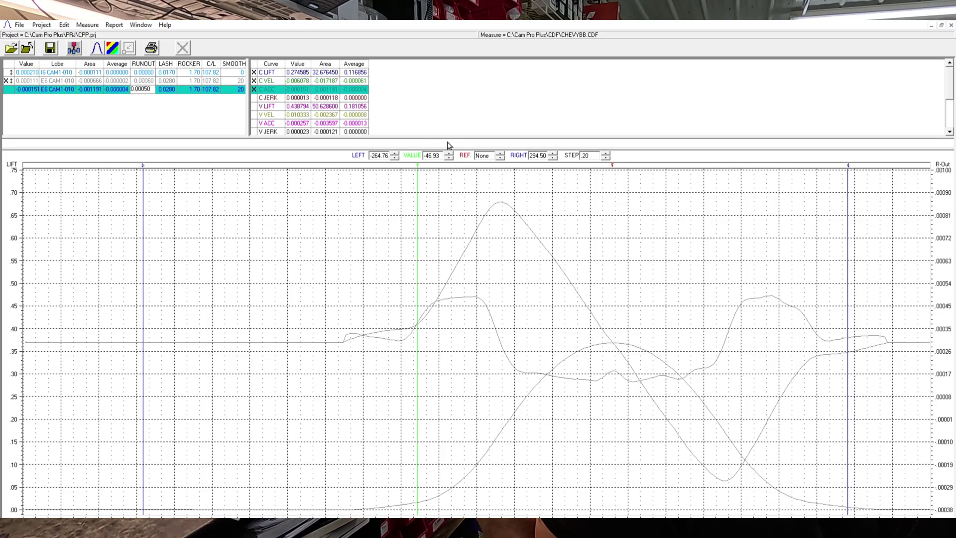
- Select the I6 CAM1-010 lobe row, then the second lobe row, for reading at -38.93
{"action": "left_click", "coordinate": [85, 71]}
{"action": "left_click", "coordinate": [86, 79]}
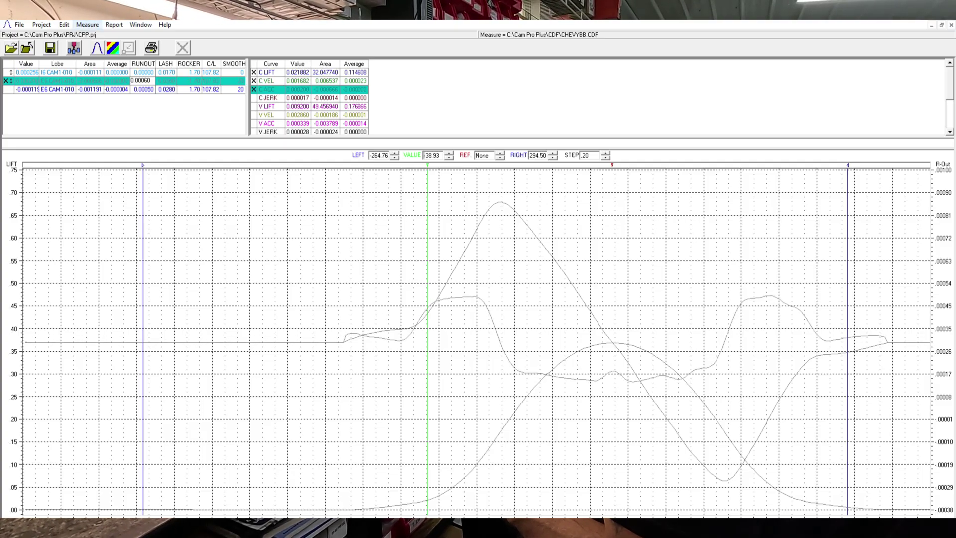
- View the Cam Card Report, close it, and add the E6 CAM1-010 lobe's curves to the graph
{"action": "left_click", "coordinate": [116, 27]}
{"action": "left_click", "coordinate": [106, 111]}
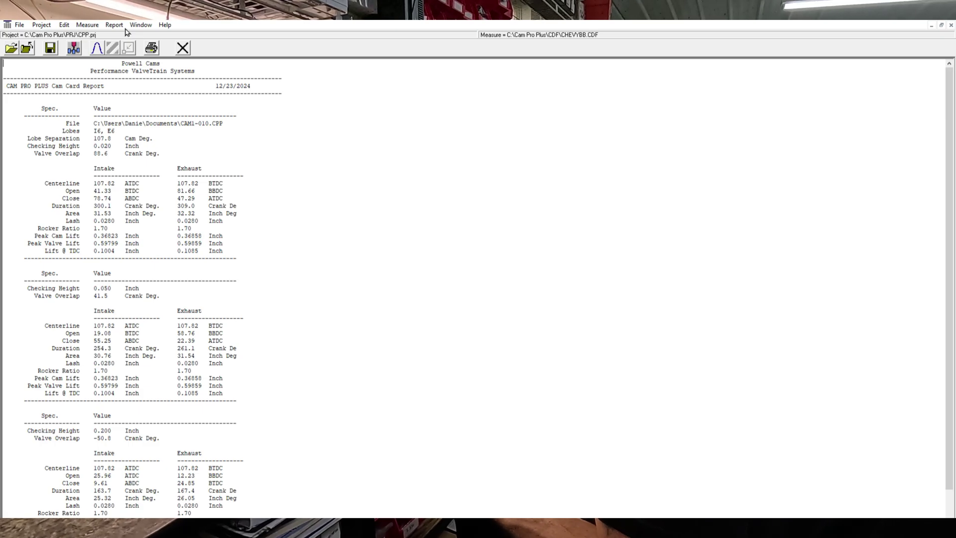
{"action": "left_click", "coordinate": [97, 48]}
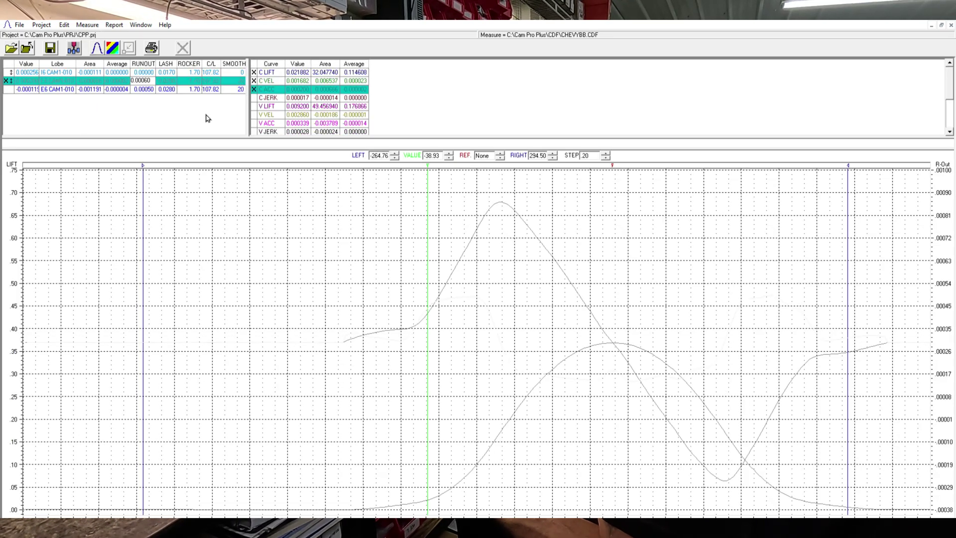
{"action": "left_click", "coordinate": [13, 90]}
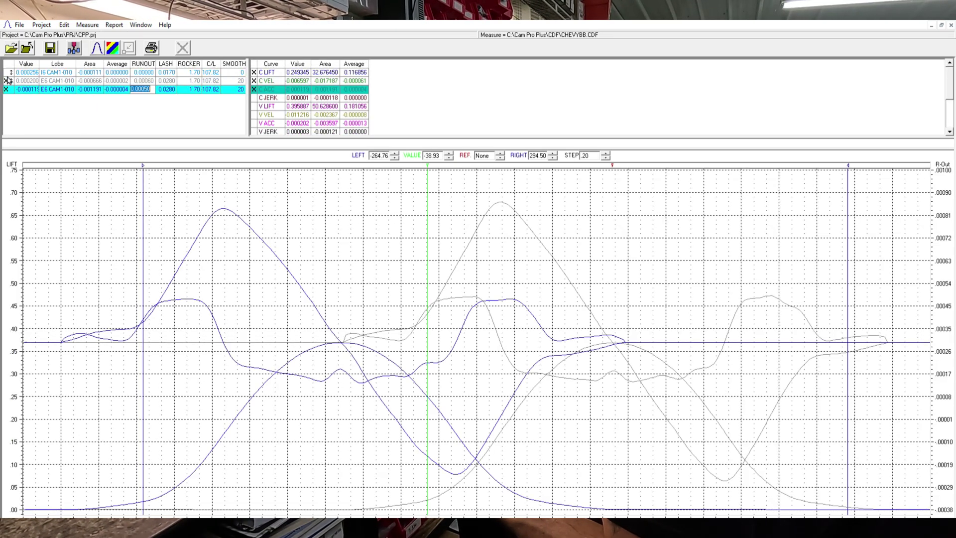
- Plot lobe row 1, overlay lobe row 2, and hide the C ACC acceleration curves
{"action": "left_click", "coordinate": [8, 82]}
{"action": "left_click", "coordinate": [7, 73]}
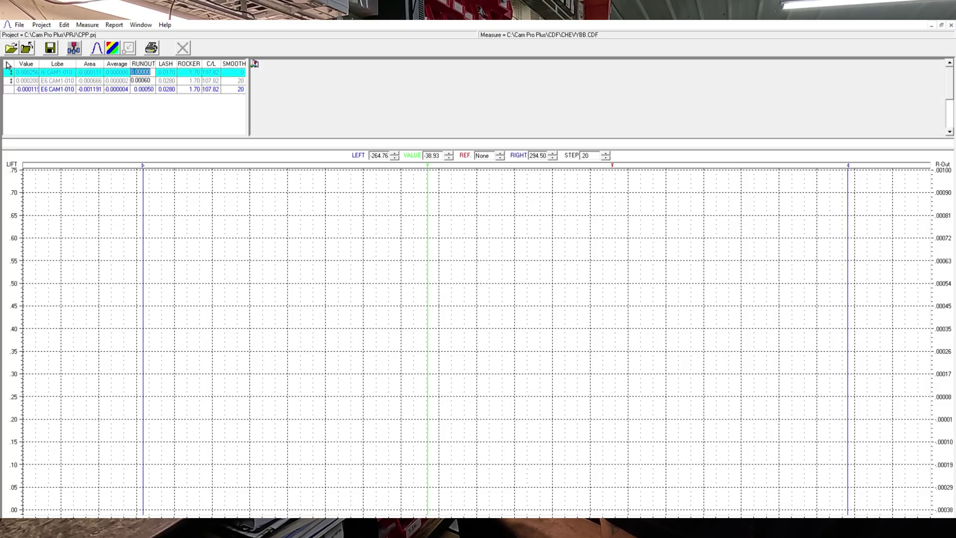
{"action": "left_click", "coordinate": [5, 72]}
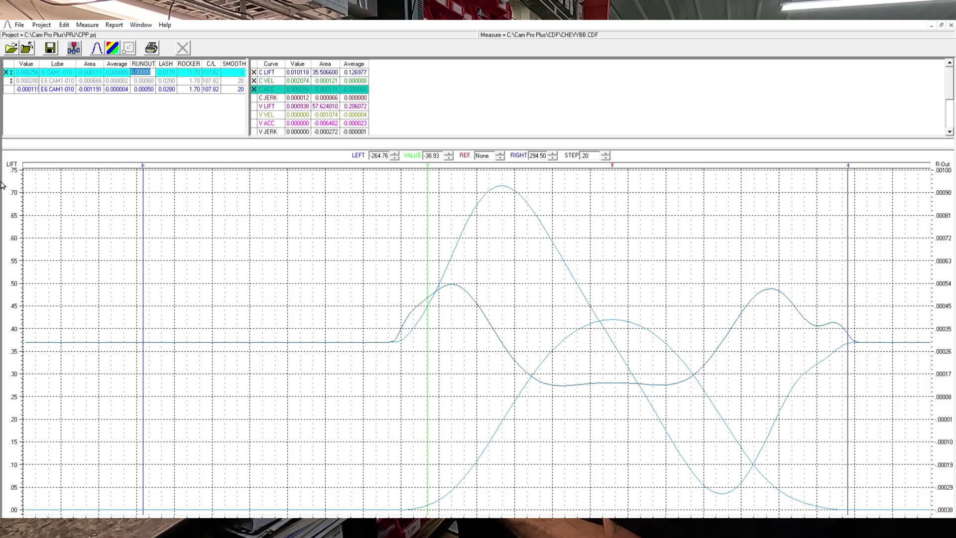
{"action": "left_click", "coordinate": [6, 79]}
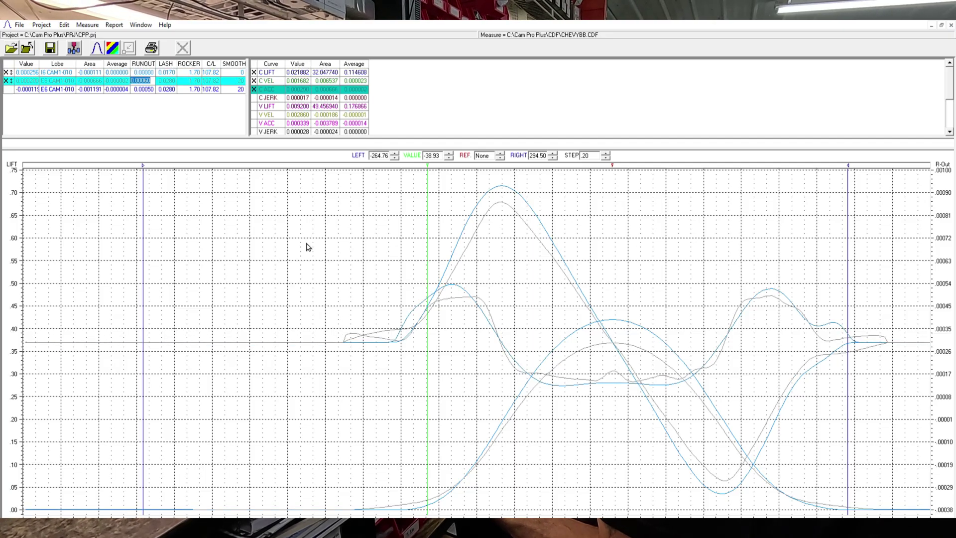
{"action": "left_click", "coordinate": [254, 88]}
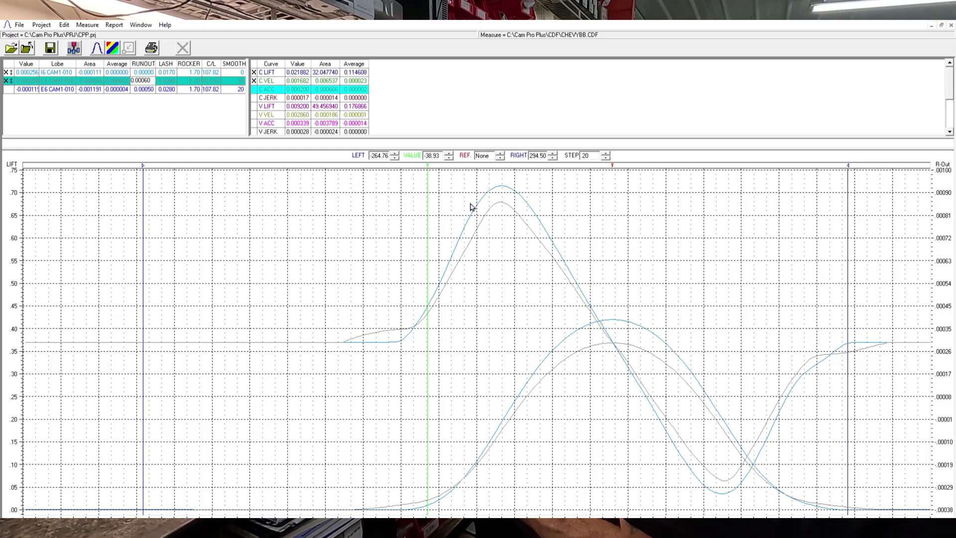
{"action": "left_click", "coordinate": [449, 157]}
{"action": "left_click", "coordinate": [449, 157]}
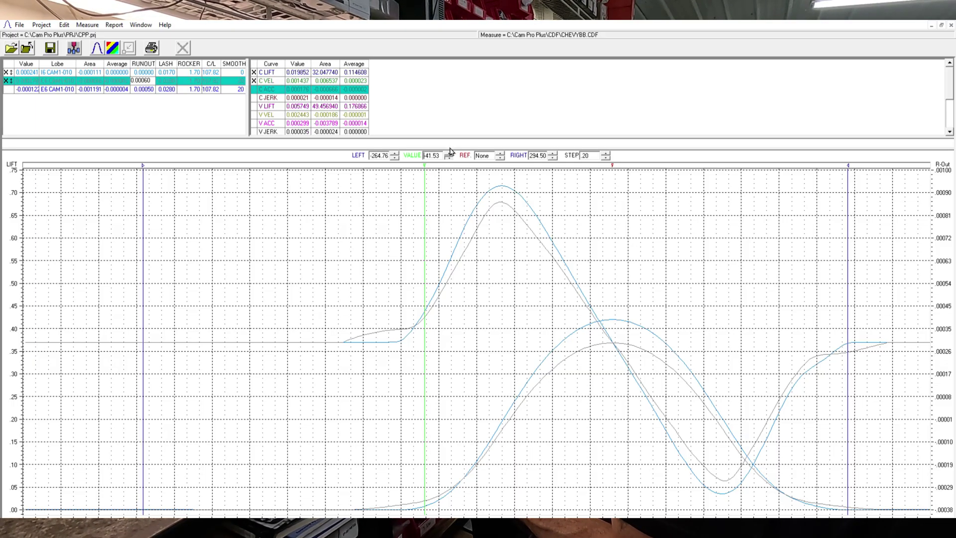
{"action": "key", "text": "Up"}
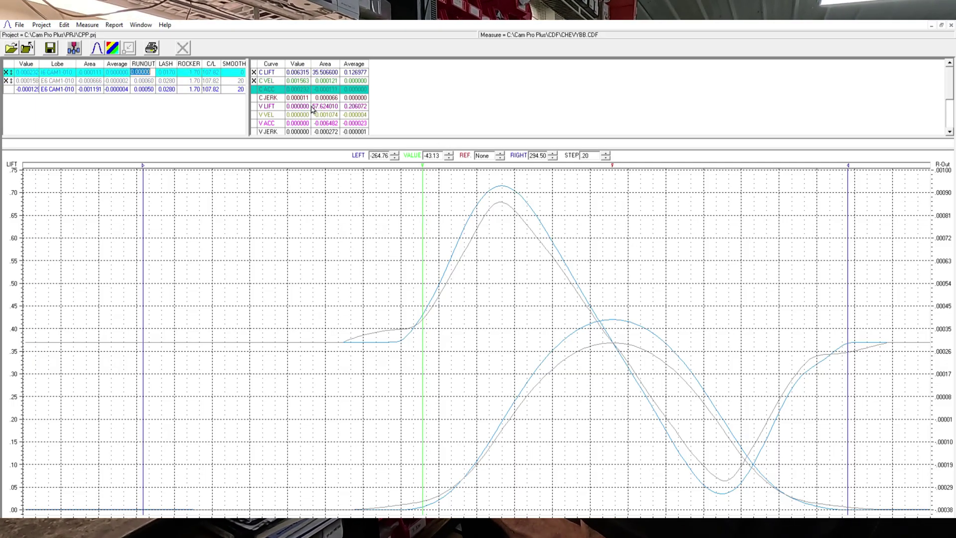
{"action": "left_click", "coordinate": [449, 157]}
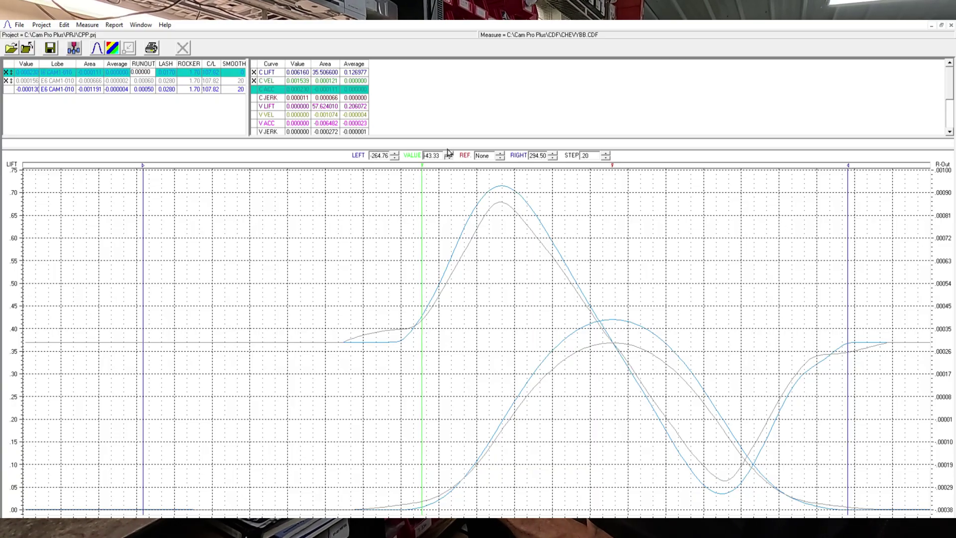
{"action": "left_click", "coordinate": [449, 158]}
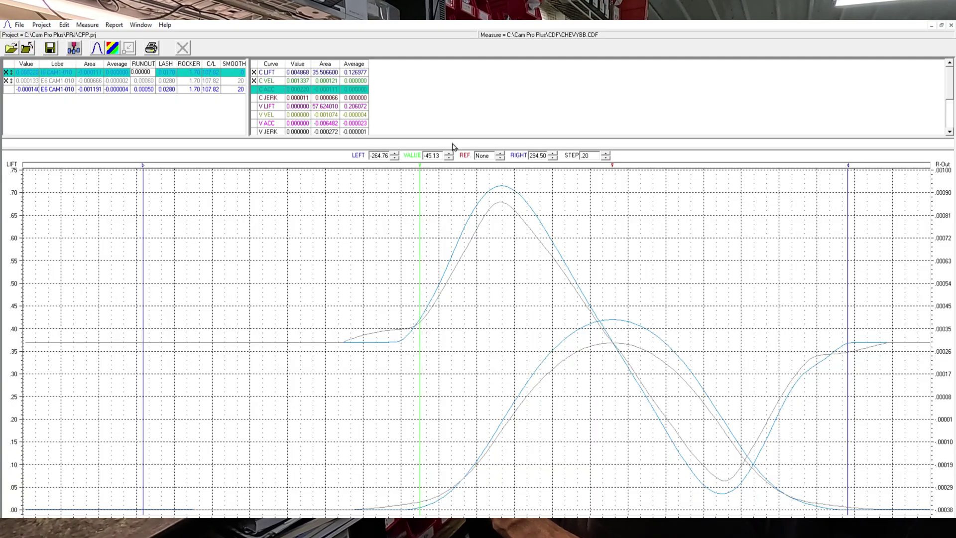
{"action": "left_click", "coordinate": [448, 153]}
{"action": "key", "text": "Up"}
{"action": "key", "text": "Up"}
{"action": "key", "text": "Up"}
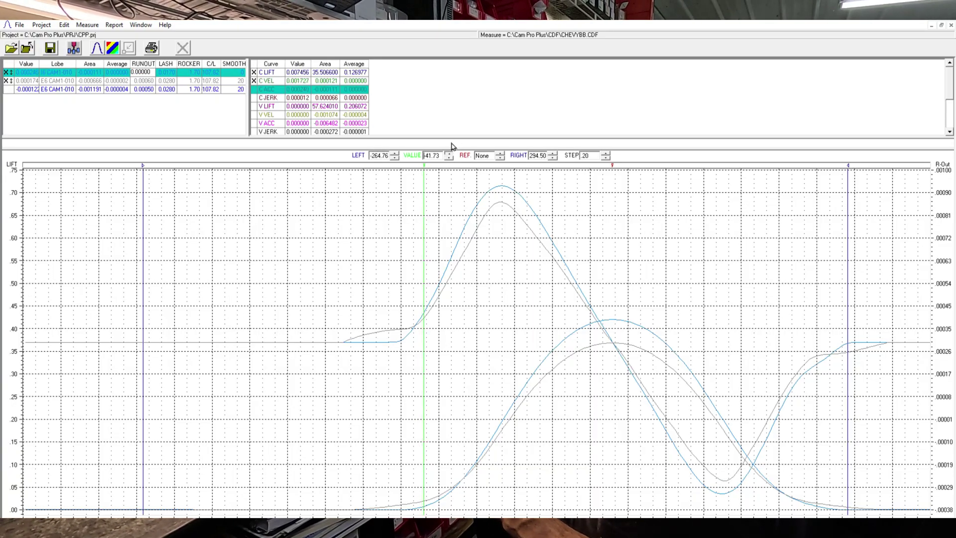
{"action": "key", "text": "Up"}
{"action": "key", "text": "Up"}
{"action": "key", "text": "Up"}
{"action": "key", "text": "Up"}
{"action": "key", "text": "Up"}
{"action": "key", "text": "Up"}
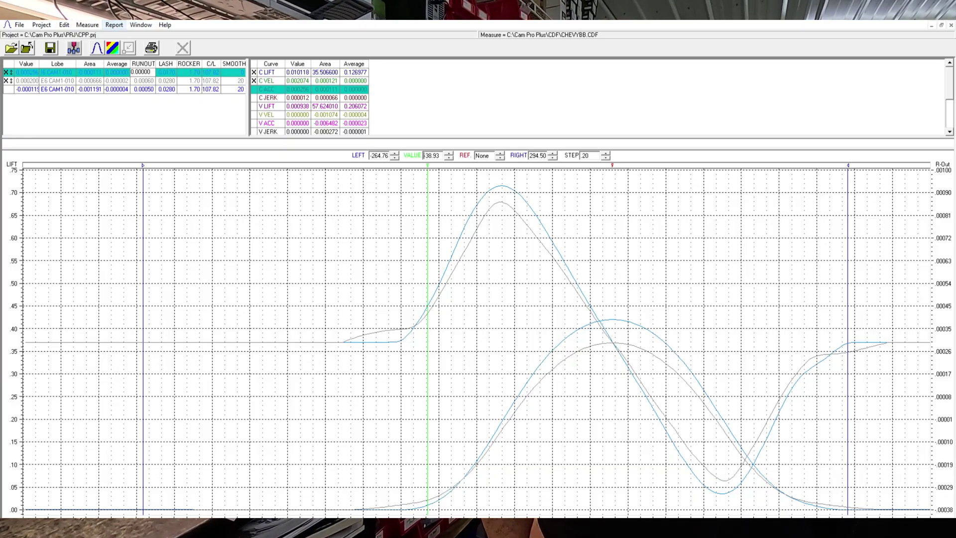
- Hide lobe row 2, select row 1, and open the PCR254420 cam card report
{"action": "left_click", "coordinate": [5, 80]}
{"action": "left_click", "coordinate": [7, 73]}
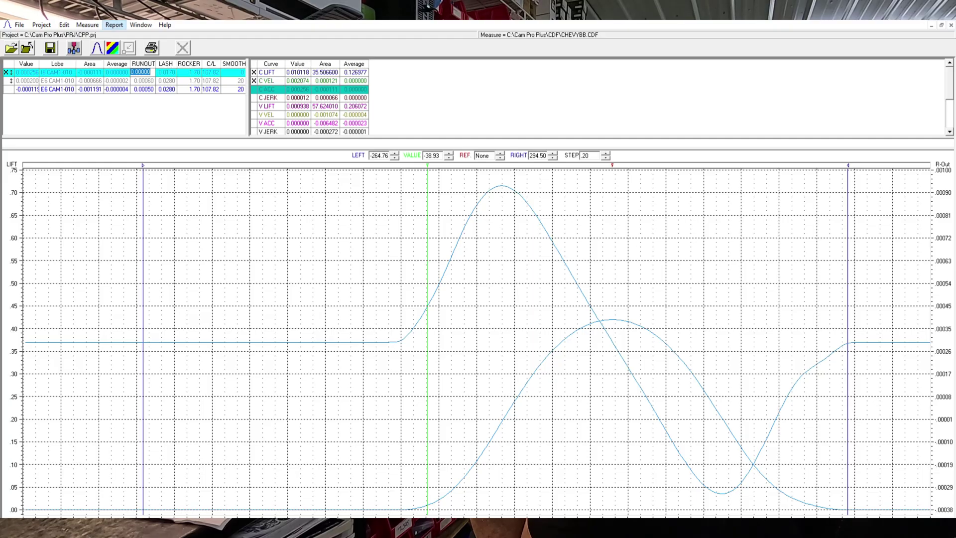
{"action": "left_click", "coordinate": [122, 25]}
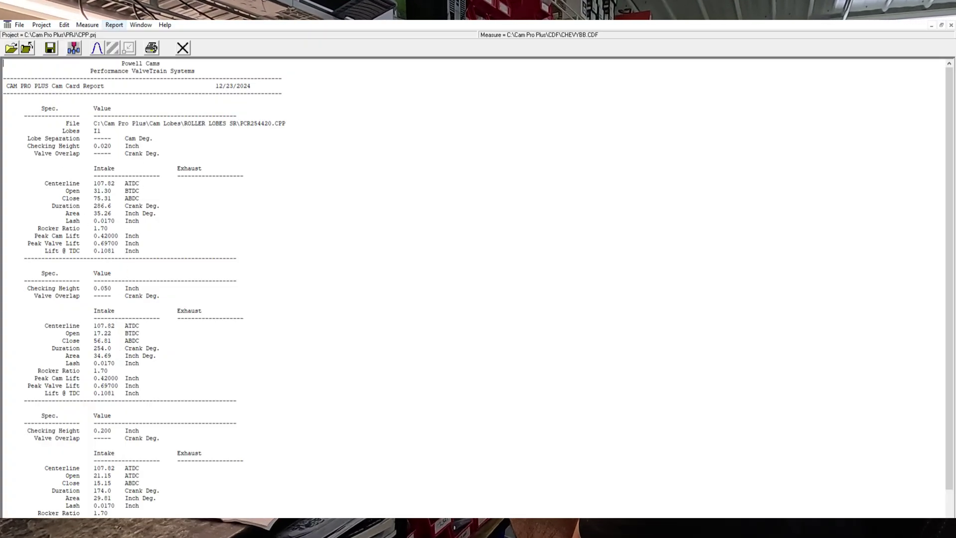
- Switch the graph to lobe row 2 and open the CAM1-010 cam card report
{"action": "left_click", "coordinate": [96, 48]}
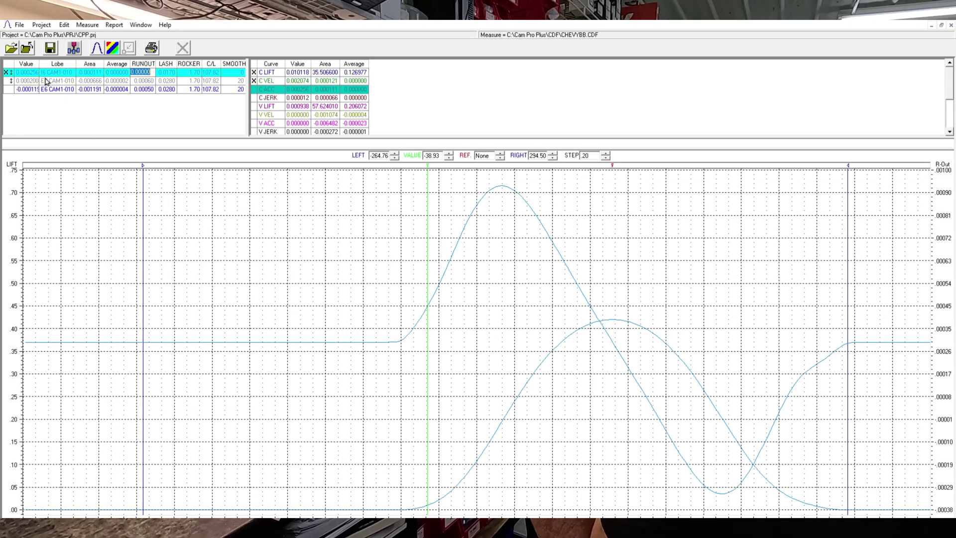
{"action": "left_click", "coordinate": [8, 75]}
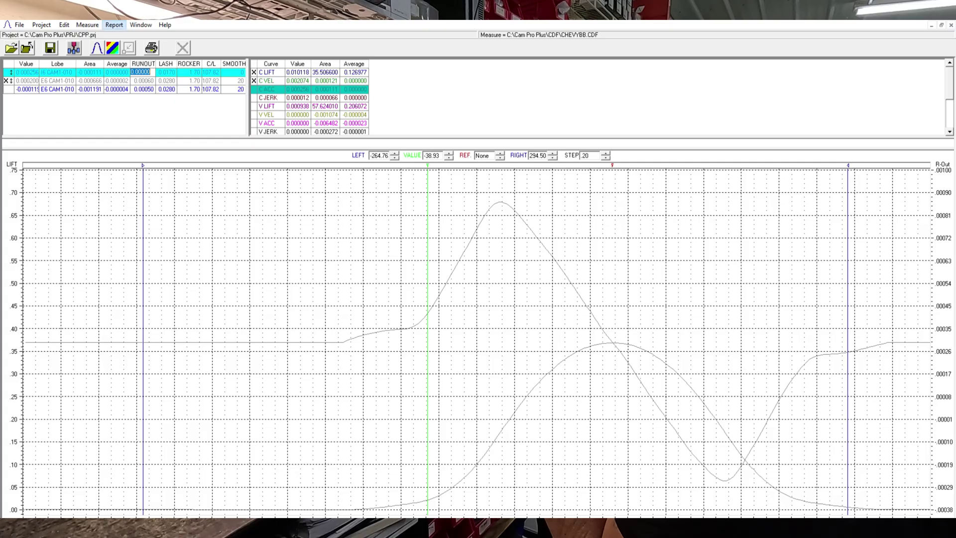
{"action": "left_click", "coordinate": [116, 25]}
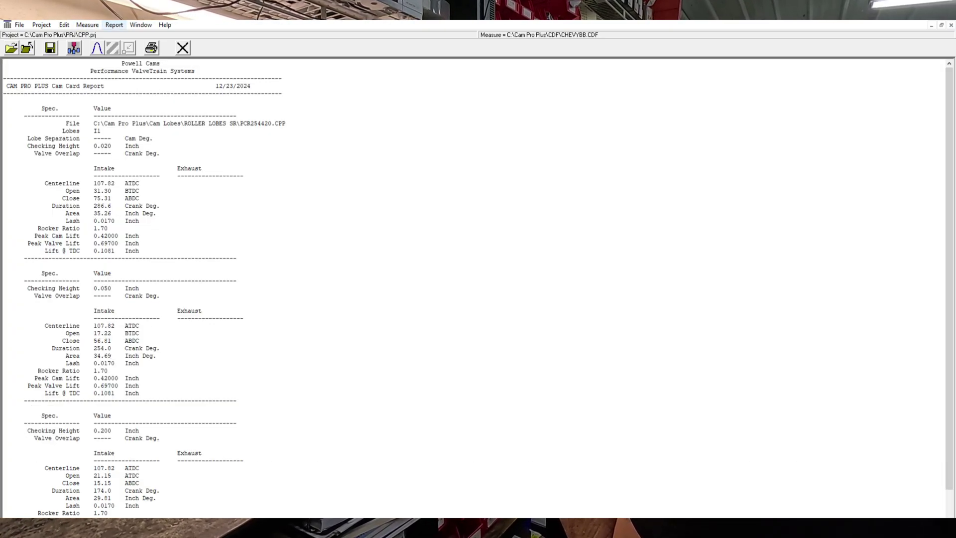
{"action": "left_click", "coordinate": [98, 48]}
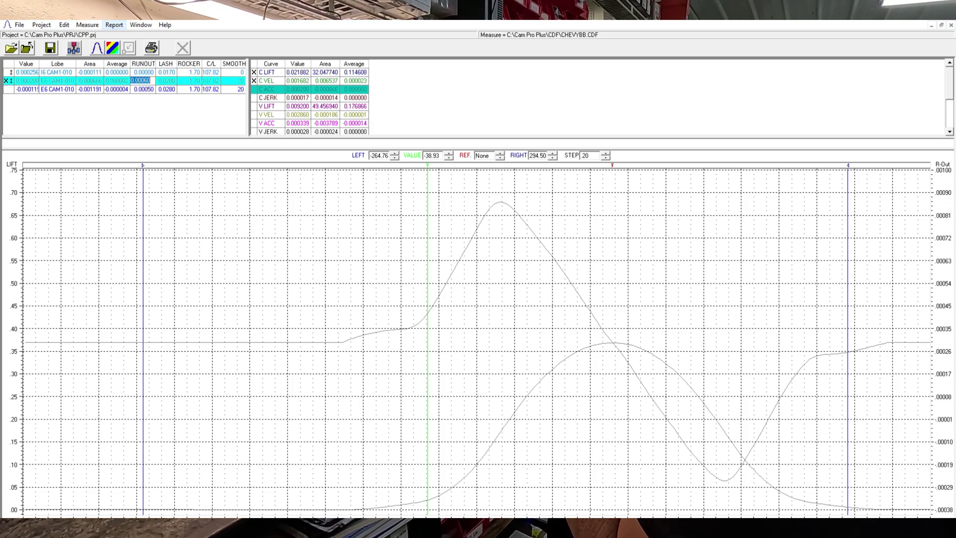
{"action": "left_click", "coordinate": [121, 26]}
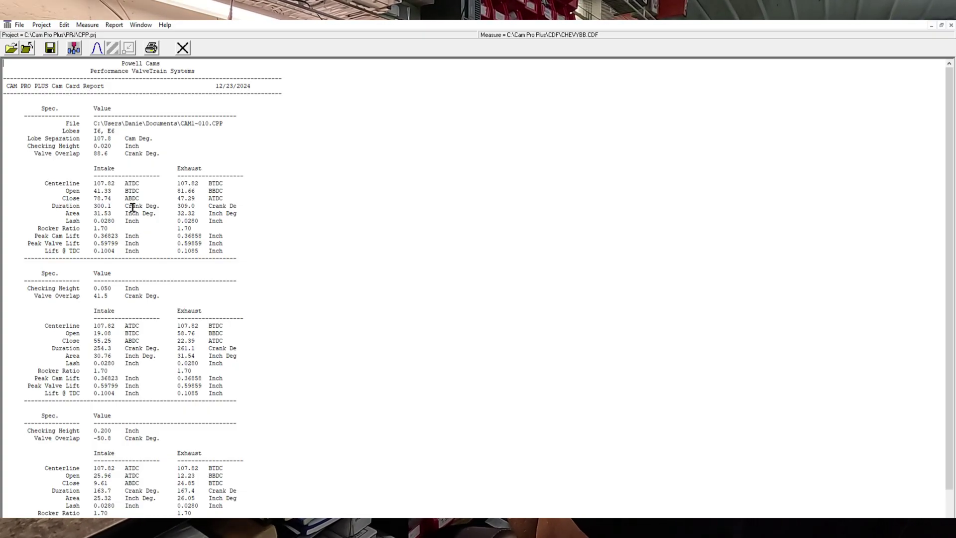
- Return from the report to the lift and velocity graph and edit the VALUE field
{"action": "left_click", "coordinate": [97, 48]}
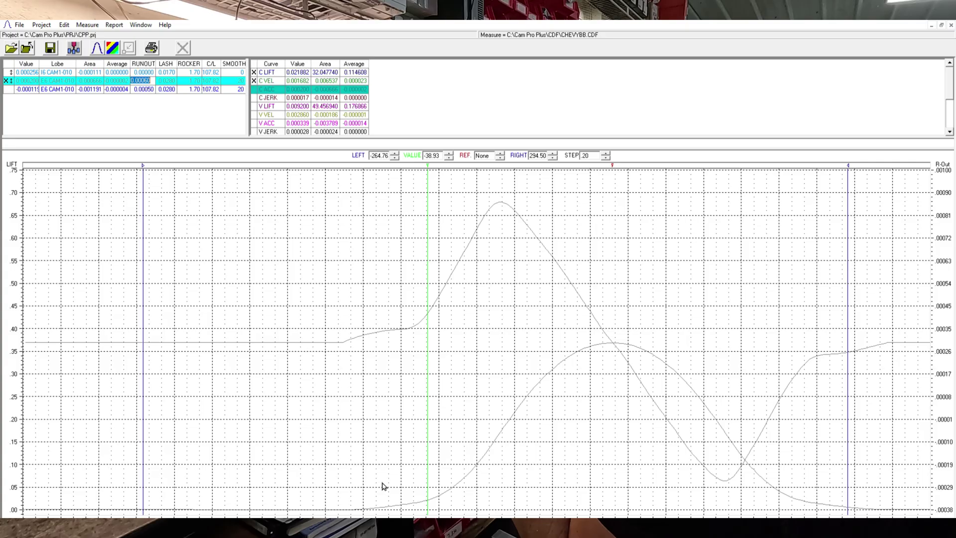
{"action": "double_click", "coordinate": [431, 155]}
- Set the measuring line to -10.67, move it to 21.18 degrees, then select the I6 row
{"action": "type", "text": "-10.67"}
{"action": "key", "text": "Return"}
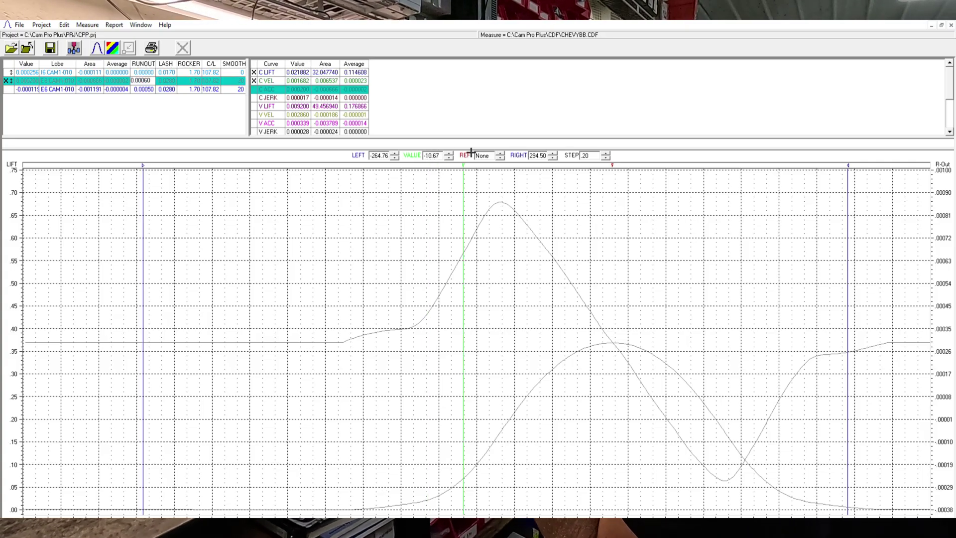
{"action": "left_click_drag", "start_coordinate": [463, 165], "coordinate": [499, 168]}
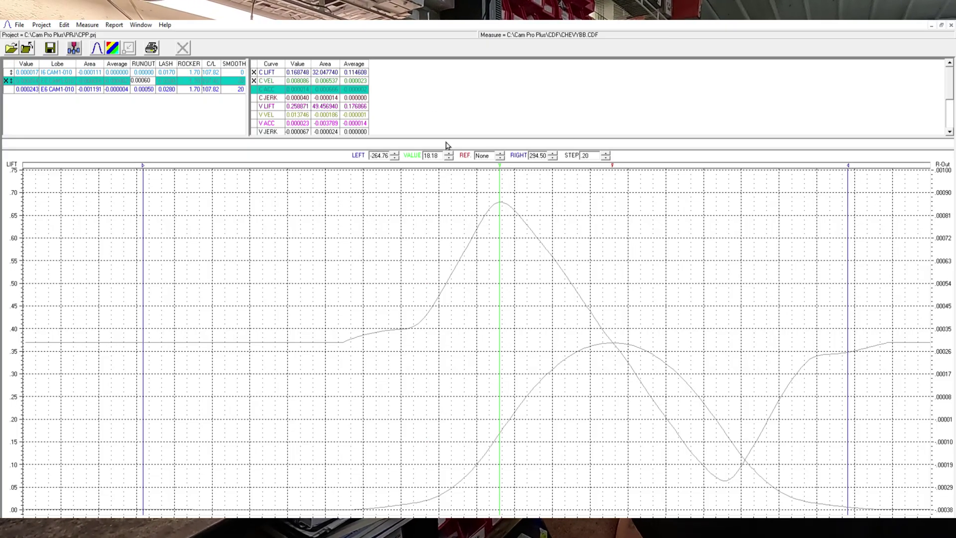
{"action": "key", "text": "Up"}
{"action": "key", "text": "Up"}
{"action": "key", "text": "Up"}
{"action": "key", "text": "Up"}
{"action": "key", "text": "Up"}
{"action": "key", "text": "Up"}
{"action": "key", "text": "Up"}
{"action": "key", "text": "Up"}
{"action": "key", "text": "Up"}
{"action": "key", "text": "Up"}
{"action": "key", "text": "Up"}
{"action": "key", "text": "Up"}
{"action": "key", "text": "Up"}
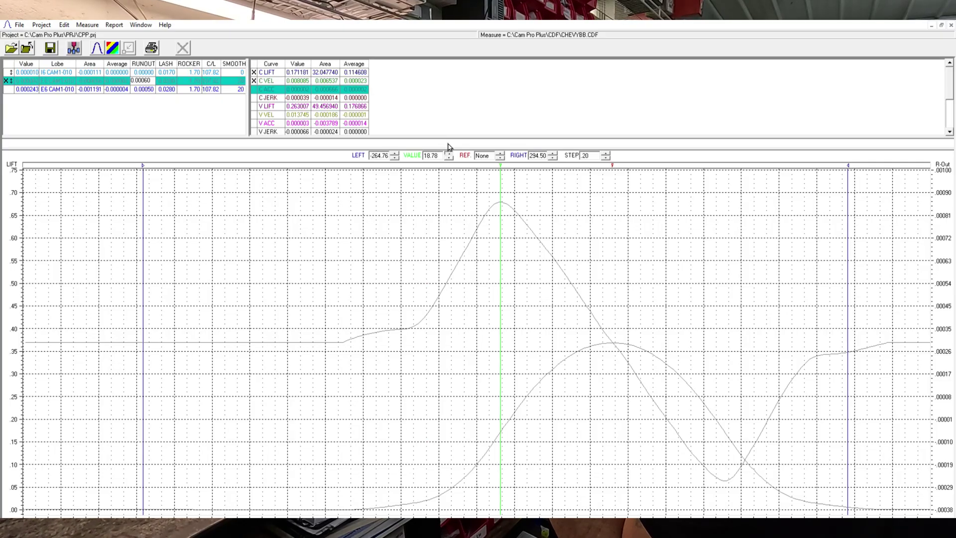
{"action": "key", "text": "Up"}
{"action": "key", "text": "Up"}
{"action": "key", "text": "Up"}
{"action": "key", "text": "Up"}
{"action": "key", "text": "Up"}
{"action": "key", "text": "Up"}
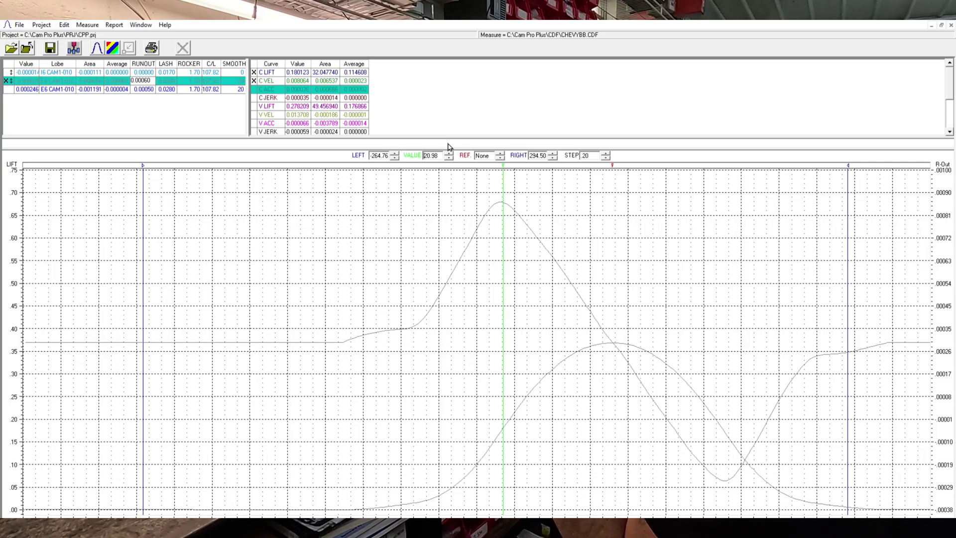
{"action": "key", "text": "Down"}
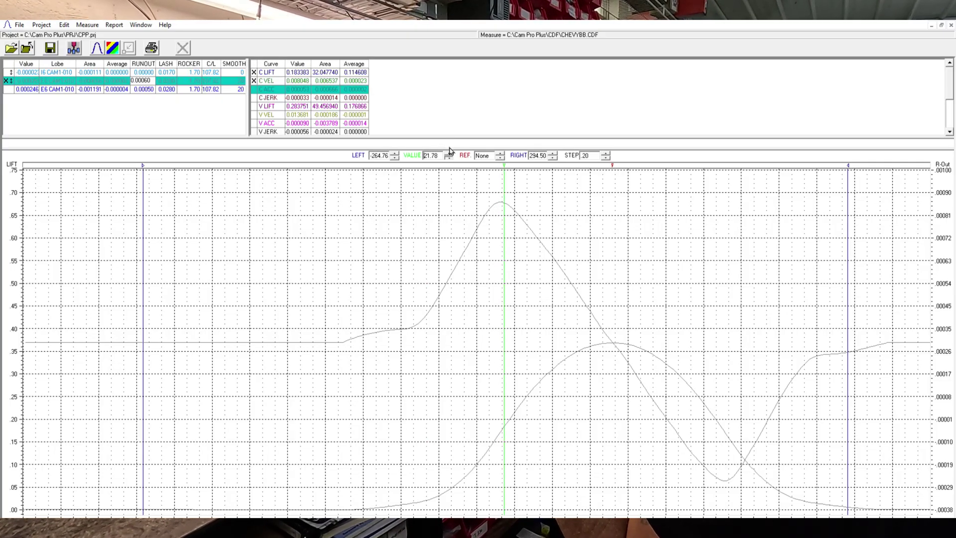
{"action": "key", "text": "Down"}
{"action": "key", "text": "Down"}
{"action": "key", "text": "Down"}
{"action": "key", "text": "Down"}
{"action": "key", "text": "Down"}
{"action": "key", "text": "Down"}
{"action": "key", "text": "Down"}
{"action": "key", "text": "Down"}
{"action": "key", "text": "Down"}
{"action": "key", "text": "Down"}
{"action": "key", "text": "Down"}
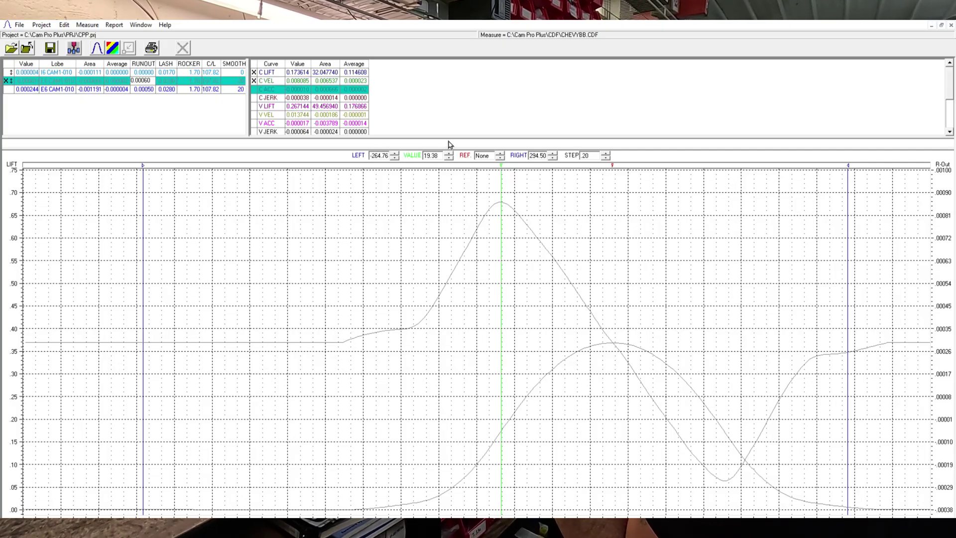
{"action": "key", "text": "Up"}
{"action": "key", "text": "Up"}
{"action": "key", "text": "Up"}
{"action": "key", "text": "Up"}
{"action": "key", "text": "Up"}
{"action": "key", "text": "Up"}
{"action": "key", "text": "Up"}
{"action": "key", "text": "Up"}
{"action": "key", "text": "Up"}
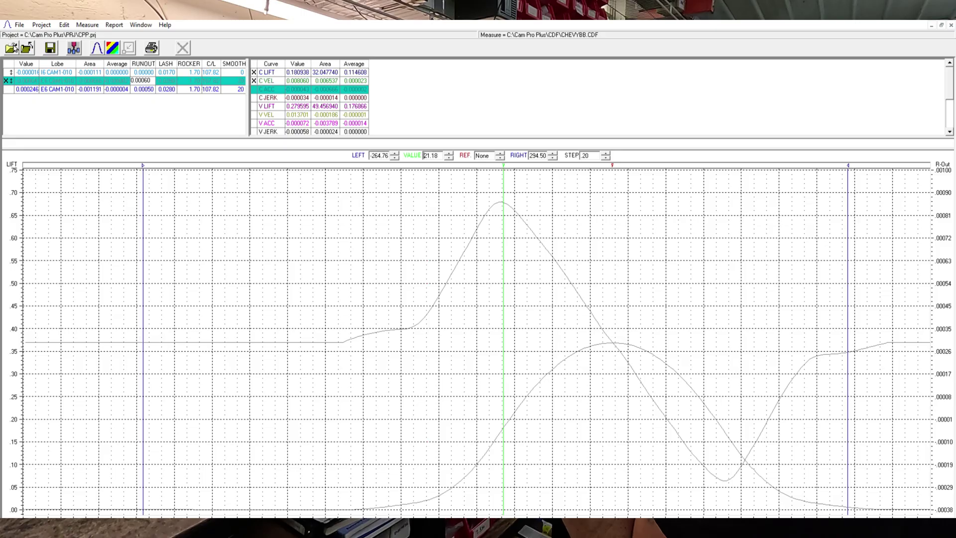
{"action": "left_click", "coordinate": [8, 72]}
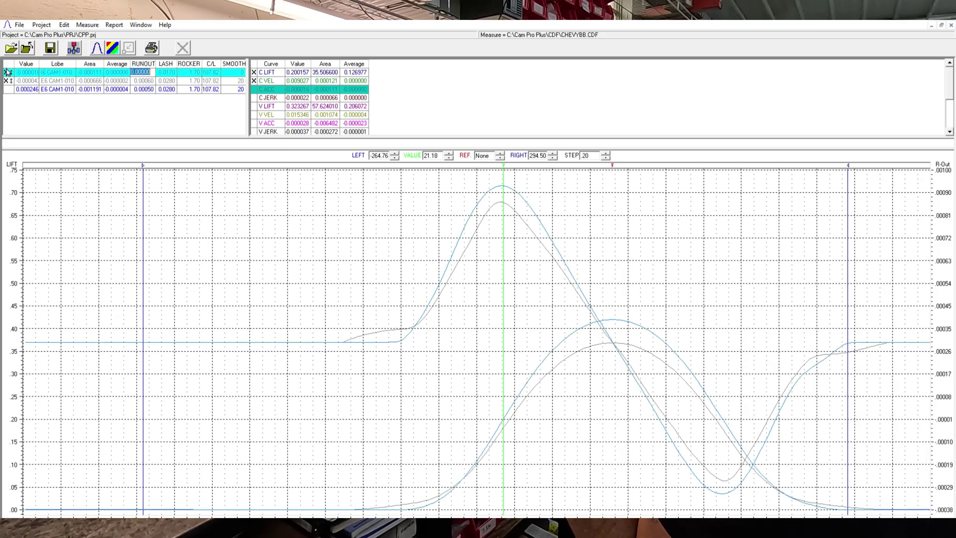
- Advance the measuring line to 30.37 degrees with the I6 lobe row selected
{"action": "left_click", "coordinate": [8, 80]}
{"action": "left_click", "coordinate": [144, 71]}
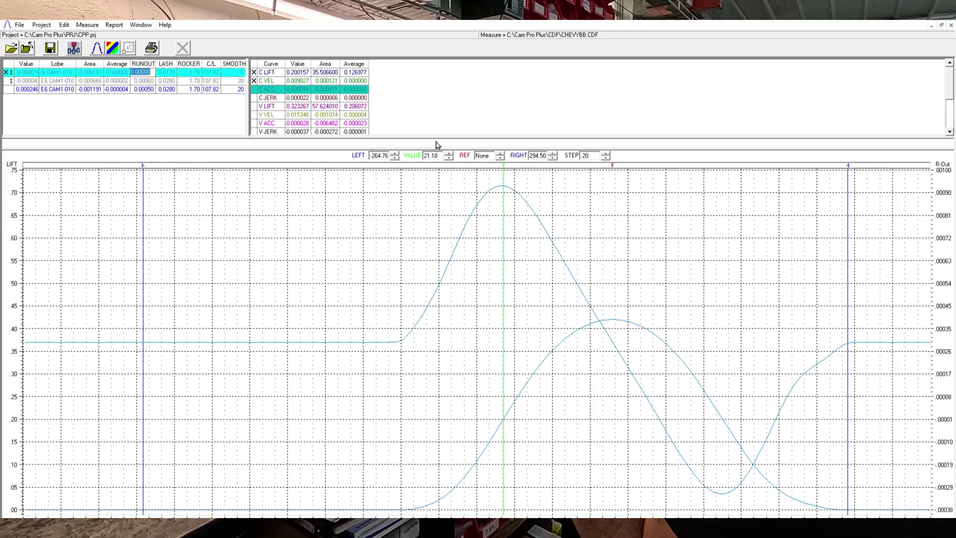
{"action": "left_click", "coordinate": [447, 158]}
{"action": "left_click", "coordinate": [447, 157]}
{"action": "left_click", "coordinate": [448, 153]}
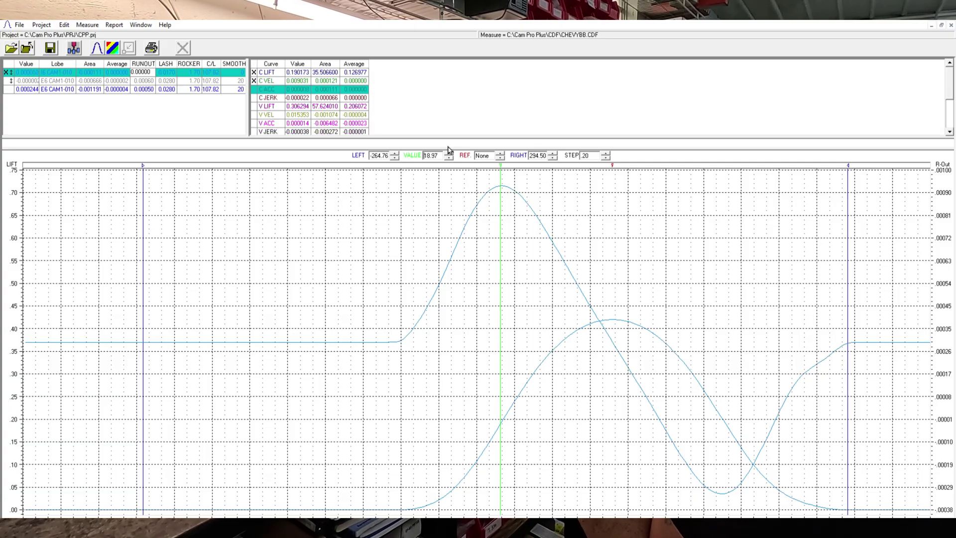
{"action": "left_click", "coordinate": [448, 153]}
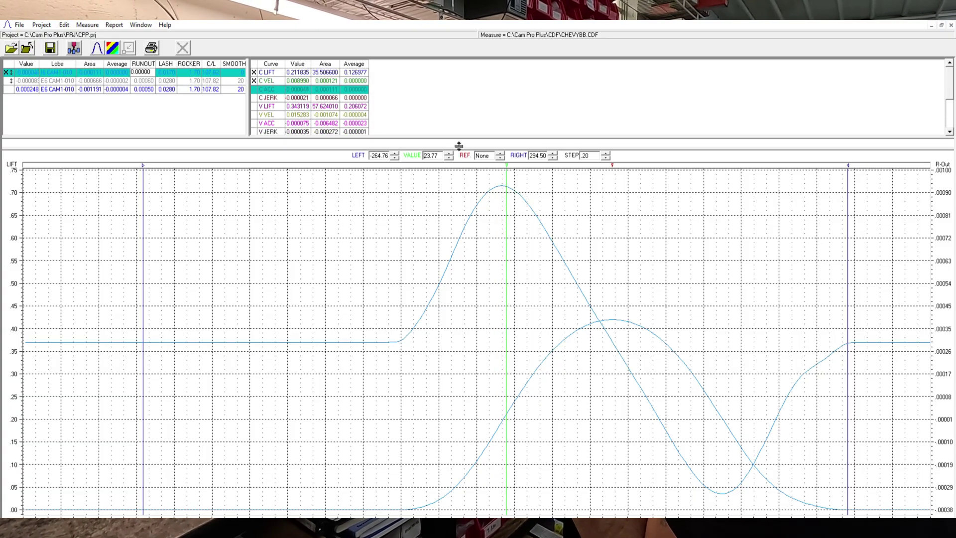
{"action": "key", "text": "Up"}
{"action": "key", "text": "Up"}
{"action": "key", "text": "Up"}
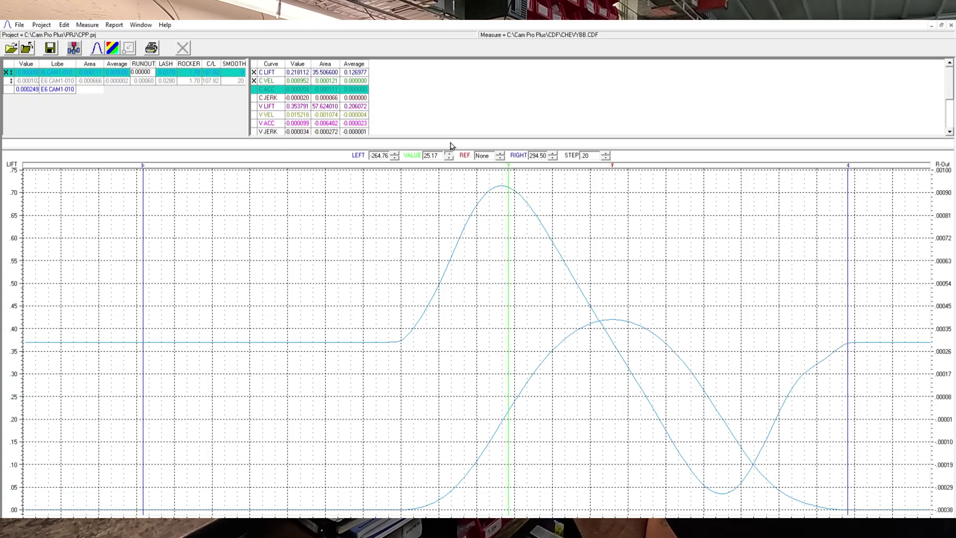
{"action": "key", "text": "Up"}
{"action": "key", "text": "Up"}
{"action": "key", "text": "Up"}
{"action": "key", "text": "Up"}
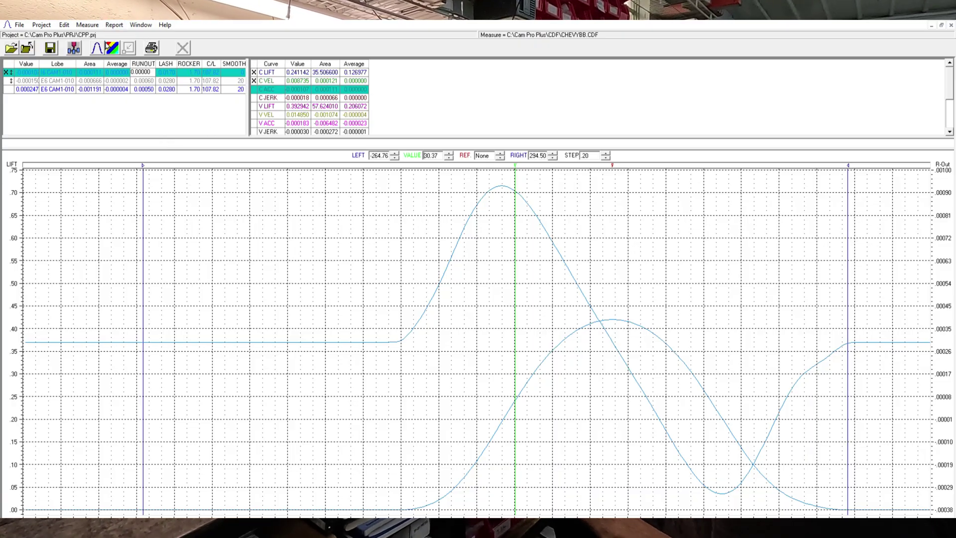
- Overlay the E6 CAM1-010 curves, then hide them again
{"action": "key", "text": "Down"}
{"action": "left_click", "coordinate": [6, 81]}
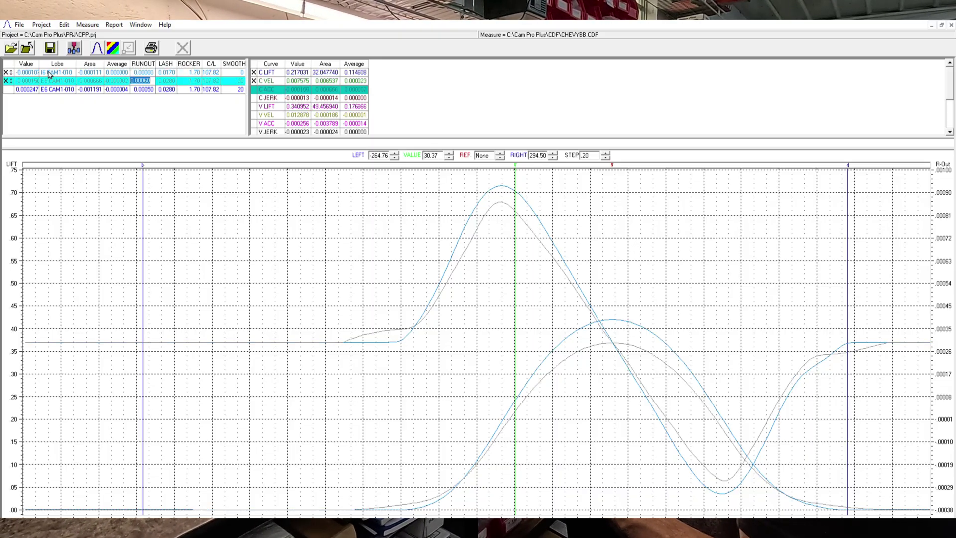
{"action": "key", "text": "space"}
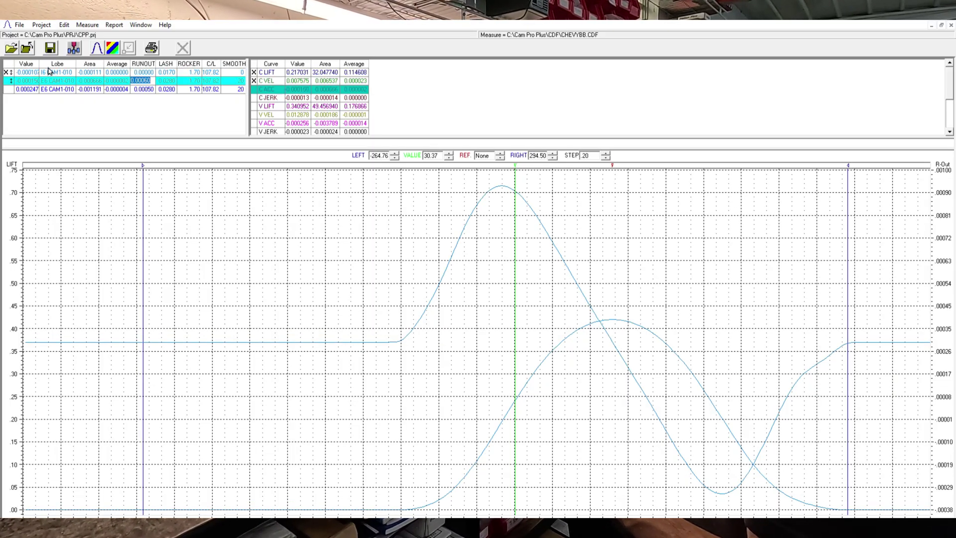
- Re-enable the E6 CAM1-010 overlay curves and move the measuring line to about 278.60 degrees
{"action": "left_click", "coordinate": [6, 74]}
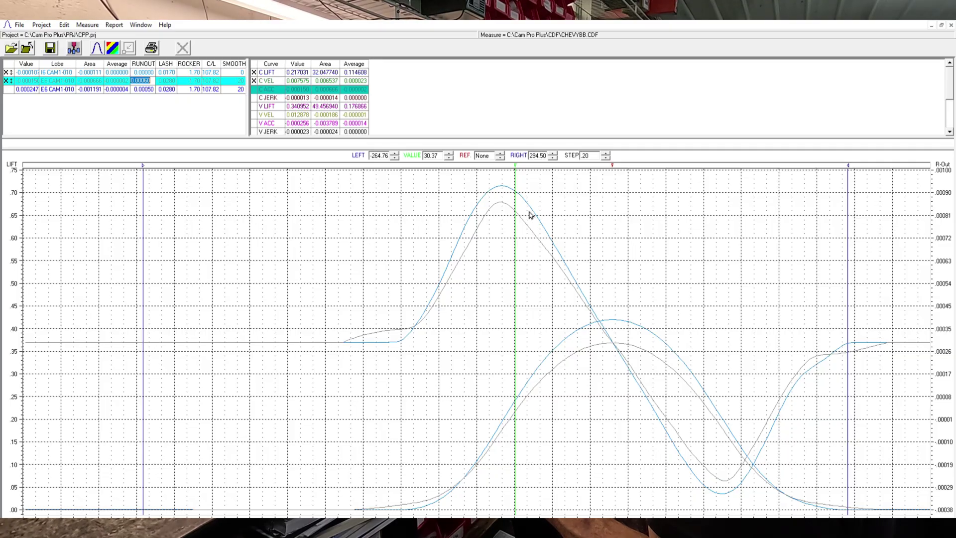
{"action": "left_click_drag", "start_coordinate": [517, 169], "coordinate": [834, 202]}
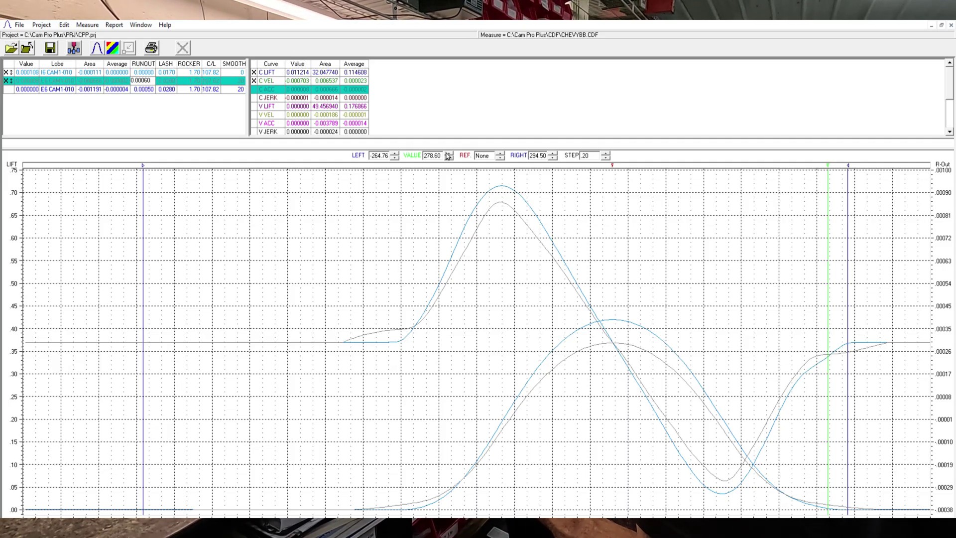
- Step the measuring line along the closing flank from 280.20 to about 308 degrees
{"action": "key", "text": "Up"}
{"action": "key", "text": "Up"}
{"action": "key", "text": "Up"}
{"action": "key", "text": "Up"}
{"action": "key", "text": "Up"}
{"action": "key", "text": "Up"}
{"action": "key", "text": "Up"}
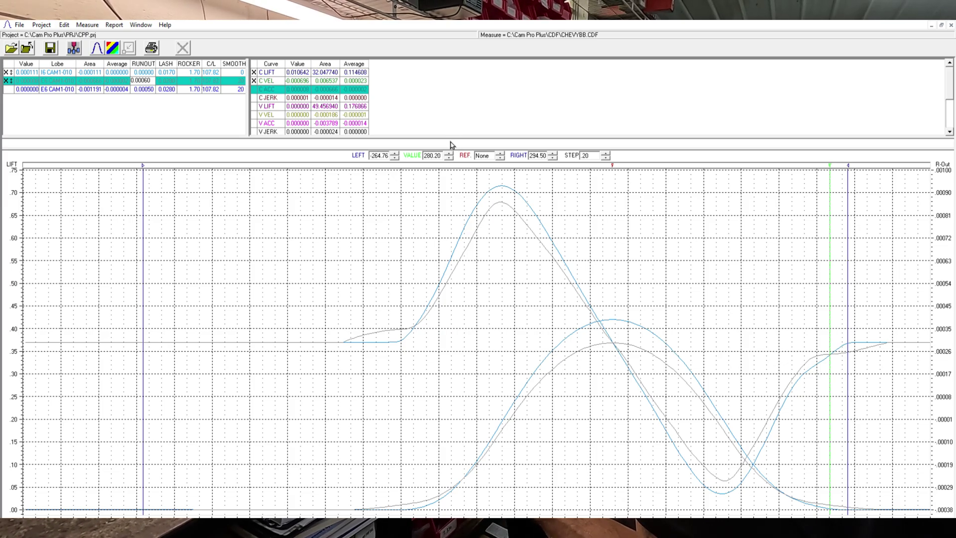
{"action": "key", "text": "Up"}
{"action": "key", "text": "Up"}
{"action": "key", "text": "Up"}
{"action": "key", "text": "Up"}
{"action": "key", "text": "Up"}
{"action": "key", "text": "Up"}
{"action": "key", "text": "Up"}
{"action": "key", "text": "Up"}
{"action": "key", "text": "Up"}
{"action": "key", "text": "Up"}
{"action": "key", "text": "Up"}
{"action": "key", "text": "Up"}
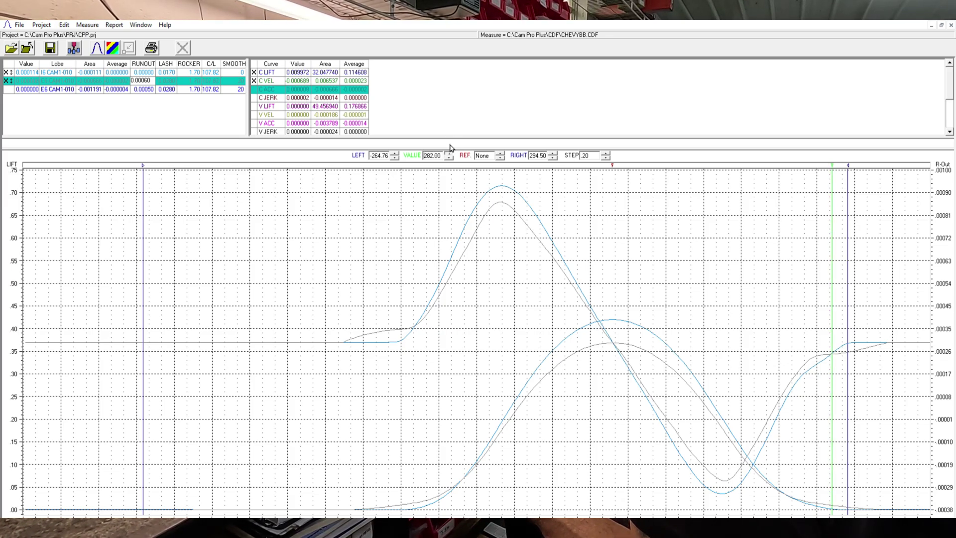
{"action": "key", "text": "Up"}
{"action": "key", "text": "Up"}
{"action": "key", "text": "Up"}
{"action": "key", "text": "Up"}
{"action": "key", "text": "Up"}
{"action": "key", "text": "Up"}
{"action": "key", "text": "Up"}
{"action": "key", "text": "Up"}
{"action": "key", "text": "Up"}
{"action": "key", "text": "Up"}
{"action": "key", "text": "Up"}
{"action": "key", "text": "Up"}
{"action": "key", "text": "Up"}
{"action": "key", "text": "Up"}
{"action": "key", "text": "Up"}
{"action": "key", "text": "Up"}
{"action": "key", "text": "Up"}
{"action": "key", "text": "Up"}
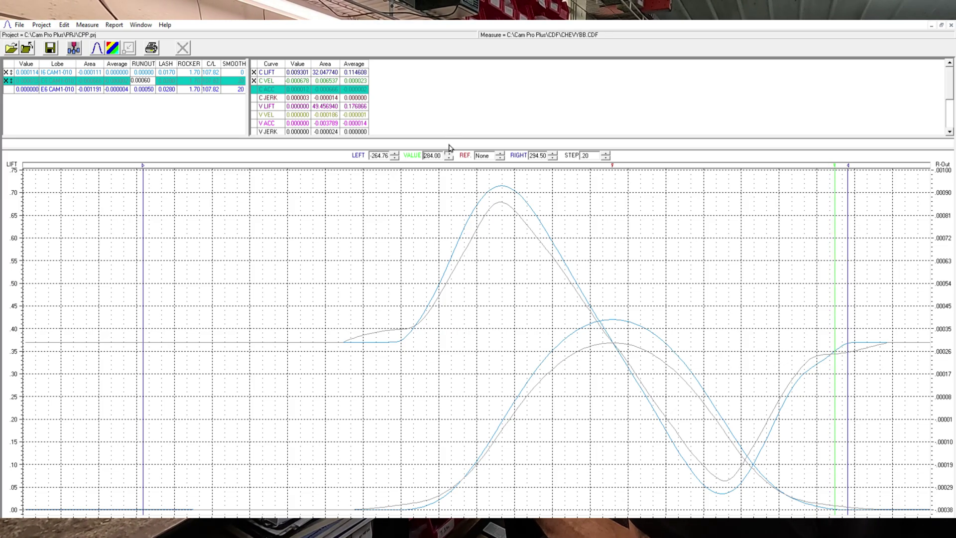
{"action": "key", "text": "Up"}
{"action": "key", "text": "Up"}
{"action": "key", "text": "Up"}
{"action": "key", "text": "Up"}
{"action": "key", "text": "Up"}
{"action": "key", "text": "Up"}
{"action": "key", "text": "Up"}
{"action": "key", "text": "Up"}
{"action": "key", "text": "Up"}
{"action": "key", "text": "Up"}
{"action": "key", "text": "Up"}
{"action": "key", "text": "Up"}
{"action": "key", "text": "Up"}
{"action": "key", "text": "Up"}
{"action": "key", "text": "Up"}
{"action": "key", "text": "Up"}
{"action": "key", "text": "Up"}
{"action": "key", "text": "Up"}
{"action": "key", "text": "Up"}
{"action": "key", "text": "Up"}
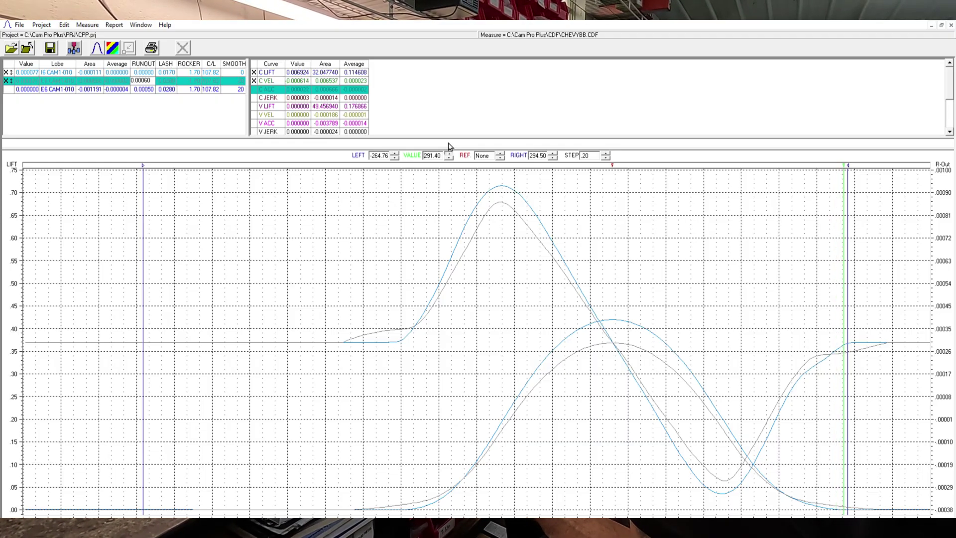
{"action": "key", "text": "Up"}
{"action": "key", "text": "Up"}
{"action": "key", "text": "Up"}
{"action": "key", "text": "Up"}
{"action": "key", "text": "Up"}
{"action": "key", "text": "Up"}
{"action": "key", "text": "Up"}
{"action": "key", "text": "Up"}
{"action": "key", "text": "Up"}
{"action": "key", "text": "Up"}
{"action": "key", "text": "Up"}
{"action": "key", "text": "Up"}
{"action": "key", "text": "Up"}
{"action": "key", "text": "Up"}
{"action": "key", "text": "Up"}
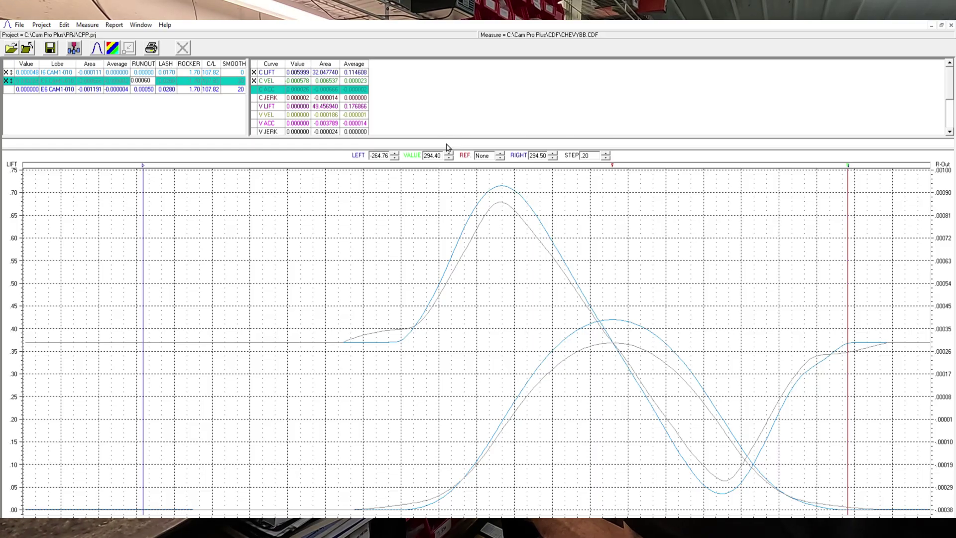
{"action": "key", "text": "Up"}
{"action": "key", "text": "Up"}
{"action": "key", "text": "Up"}
{"action": "key", "text": "Up"}
{"action": "key", "text": "Up"}
{"action": "key", "text": "Up"}
{"action": "key", "text": "Up"}
{"action": "key", "text": "Up"}
{"action": "key", "text": "Up"}
{"action": "key", "text": "Up"}
{"action": "key", "text": "Up"}
{"action": "key", "text": "Up"}
{"action": "key", "text": "Up"}
{"action": "key", "text": "Up"}
{"action": "key", "text": "Up"}
{"action": "key", "text": "Up"}
{"action": "key", "text": "Up"}
{"action": "key", "text": "Up"}
{"action": "key", "text": "Up"}
{"action": "key", "text": "Up"}
{"action": "key", "text": "Up"}
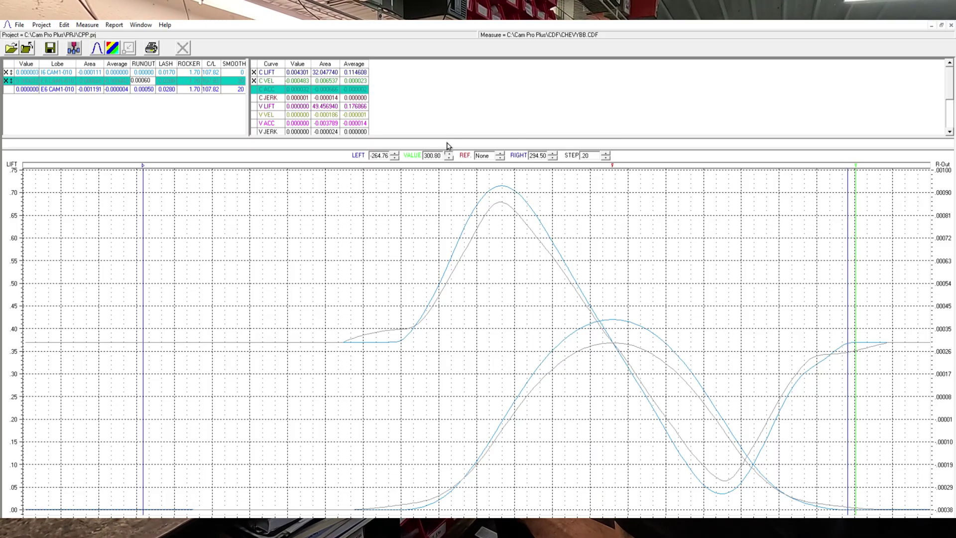
{"action": "key", "text": "Up"}
{"action": "key", "text": "Up"}
{"action": "key", "text": "Up"}
{"action": "key", "text": "Up"}
{"action": "key", "text": "Up"}
{"action": "key", "text": "Up"}
{"action": "key", "text": "Up"}
{"action": "key", "text": "Up"}
{"action": "key", "text": "Up"}
{"action": "key", "text": "Up"}
{"action": "key", "text": "Up"}
{"action": "key", "text": "Up"}
{"action": "key", "text": "Up"}
{"action": "key", "text": "Up"}
{"action": "key", "text": "Up"}
{"action": "key", "text": "Up"}
{"action": "key", "text": "Up"}
{"action": "key", "text": "Up"}
{"action": "key", "text": "Up"}
{"action": "key", "text": "Up"}
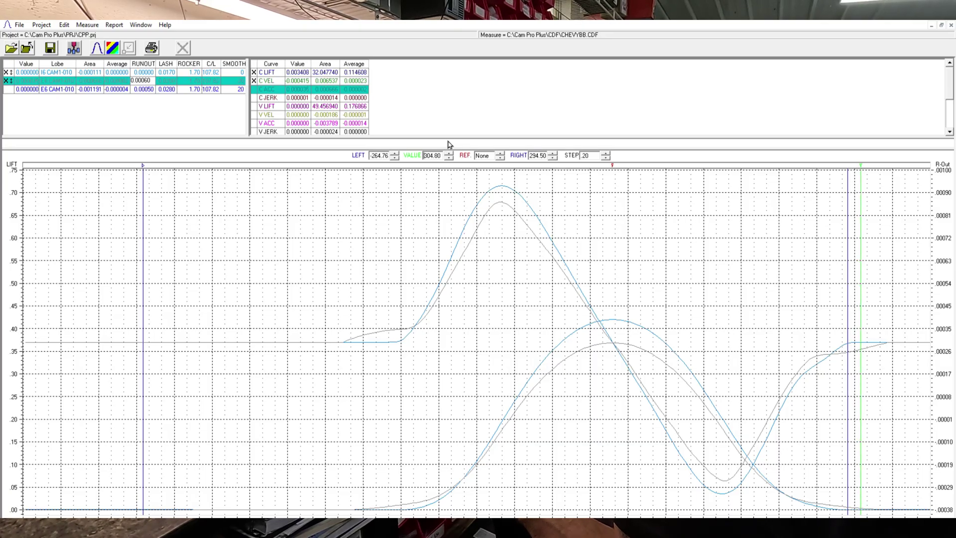
{"action": "key", "text": "Up"}
{"action": "key", "text": "Up"}
{"action": "key", "text": "Up"}
{"action": "key", "text": "Up"}
{"action": "key", "text": "Up"}
{"action": "key", "text": "Up"}
{"action": "key", "text": "Up"}
{"action": "key", "text": "Up"}
{"action": "key", "text": "Up"}
{"action": "key", "text": "Up"}
{"action": "key", "text": "Up"}
{"action": "key", "text": "Up"}
{"action": "key", "text": "Up"}
{"action": "key", "text": "Up"}
{"action": "key", "text": "Up"}
{"action": "key", "text": "Up"}
{"action": "key", "text": "Up"}
{"action": "key", "text": "Up"}
{"action": "key", "text": "Up"}
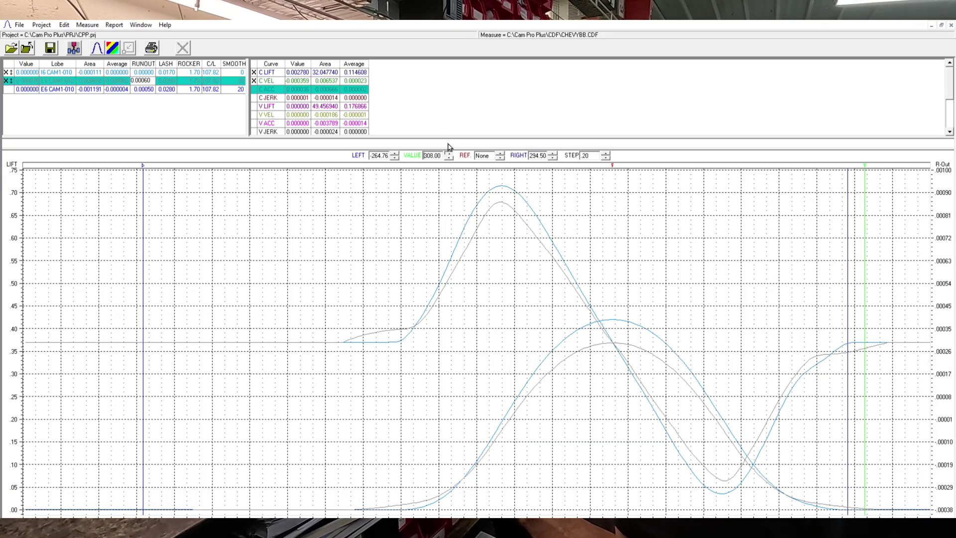
- Pull the measuring line back and fine-tune it to 265.05 degrees, reading C LIFT 0.016433
{"action": "left_click_drag", "start_coordinate": [866, 165], "coordinate": [822, 166]}
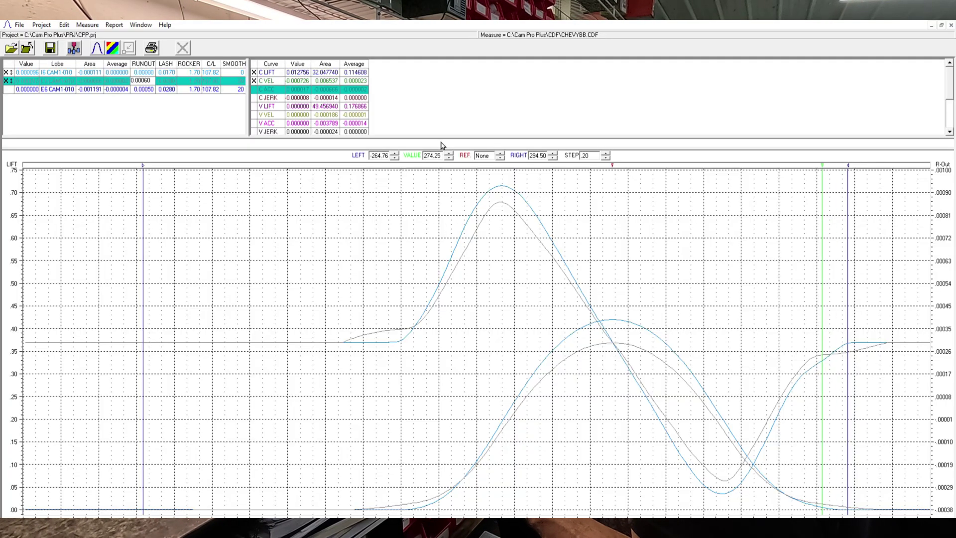
{"action": "key", "text": "Up"}
{"action": "key", "text": "Up"}
{"action": "key", "text": "Up"}
{"action": "key", "text": "Up"}
{"action": "key", "text": "Up"}
{"action": "key", "text": "Up"}
{"action": "key", "text": "Up"}
{"action": "key", "text": "Up"}
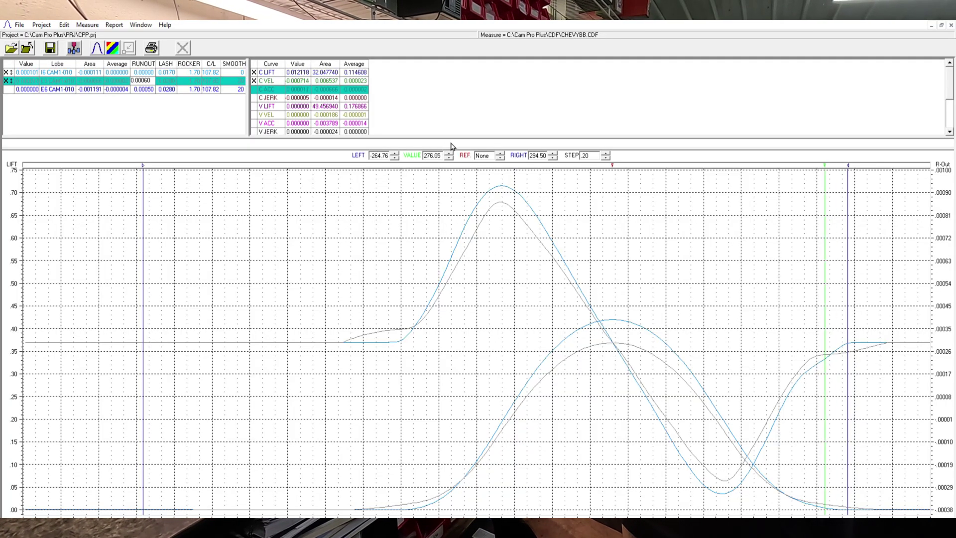
{"action": "key", "text": "Down"}
{"action": "key", "text": "Down"}
{"action": "key", "text": "Down"}
{"action": "key", "text": "Down"}
{"action": "key", "text": "Down"}
{"action": "key", "text": "Down"}
{"action": "key", "text": "Down"}
{"action": "key", "text": "Down"}
{"action": "key", "text": "Down"}
{"action": "key", "text": "Down"}
{"action": "key", "text": "Down"}
{"action": "key", "text": "Down"}
{"action": "key", "text": "Down"}
{"action": "key", "text": "Down"}
{"action": "key", "text": "Down"}
{"action": "key", "text": "Down"}
{"action": "key", "text": "Down"}
{"action": "key", "text": "Down"}
{"action": "key", "text": "Down"}
{"action": "key", "text": "Down"}
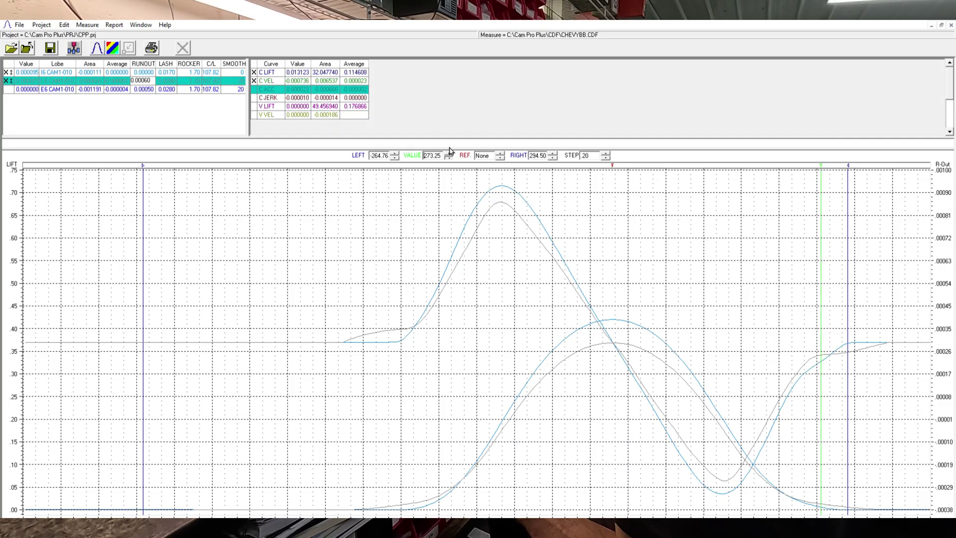
{"action": "key", "text": "Down"}
{"action": "key", "text": "Down"}
{"action": "key", "text": "Down"}
{"action": "key", "text": "Down"}
{"action": "key", "text": "Down"}
{"action": "key", "text": "Down"}
{"action": "key", "text": "Down"}
{"action": "key", "text": "Down"}
{"action": "key", "text": "Down"}
{"action": "key", "text": "Down"}
{"action": "key", "text": "Down"}
{"action": "key", "text": "Down"}
{"action": "key", "text": "Down"}
{"action": "key", "text": "Down"}
{"action": "key", "text": "Down"}
{"action": "key", "text": "Down"}
{"action": "key", "text": "Down"}
{"action": "key", "text": "Down"}
{"action": "key", "text": "Down"}
{"action": "key", "text": "Down"}
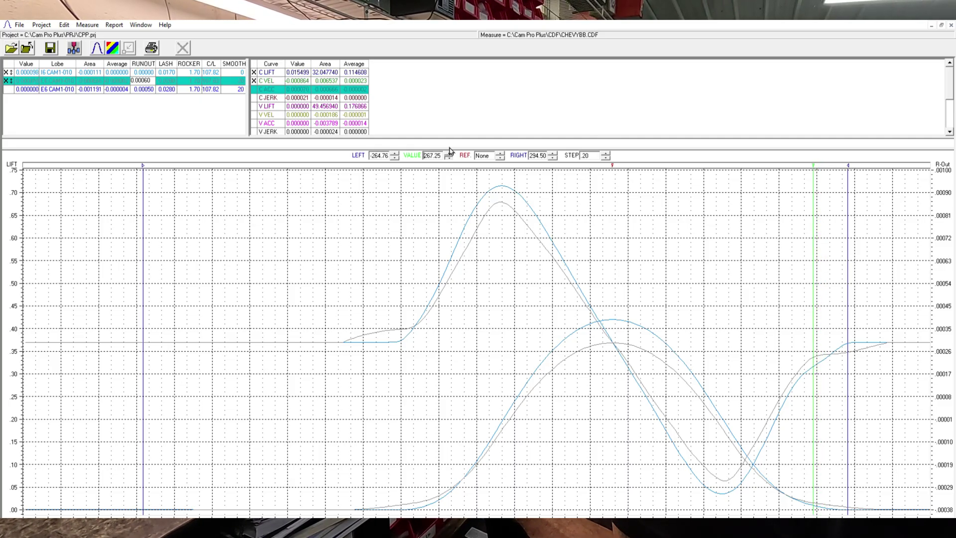
{"action": "key", "text": "Down"}
{"action": "key", "text": "Down"}
{"action": "key", "text": "Down"}
{"action": "key", "text": "Down"}
{"action": "key", "text": "Down"}
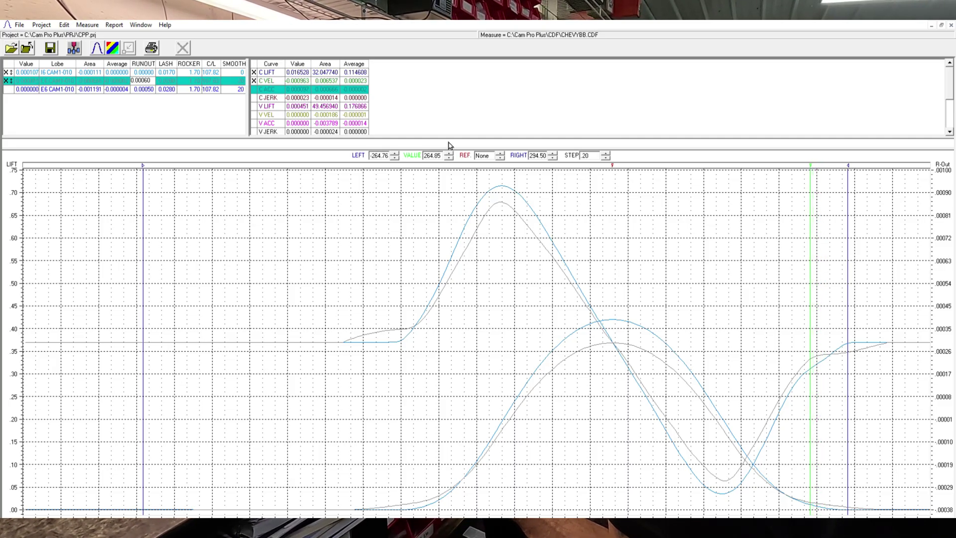
{"action": "key", "text": "Up"}
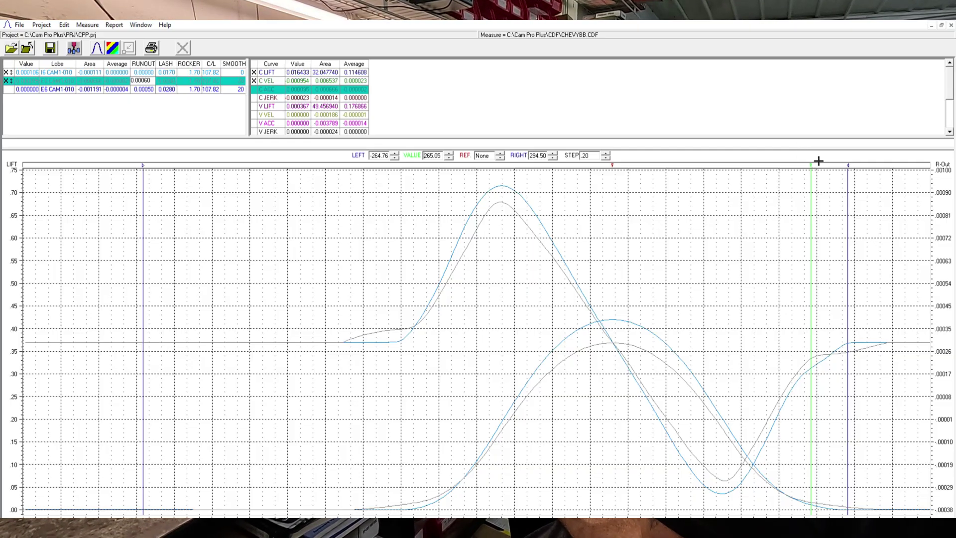
- Move the measuring line onto the opening flank near -59 degrees and nudge it slightly
{"action": "left_click_drag", "start_coordinate": [816, 163], "coordinate": [405, 171]}
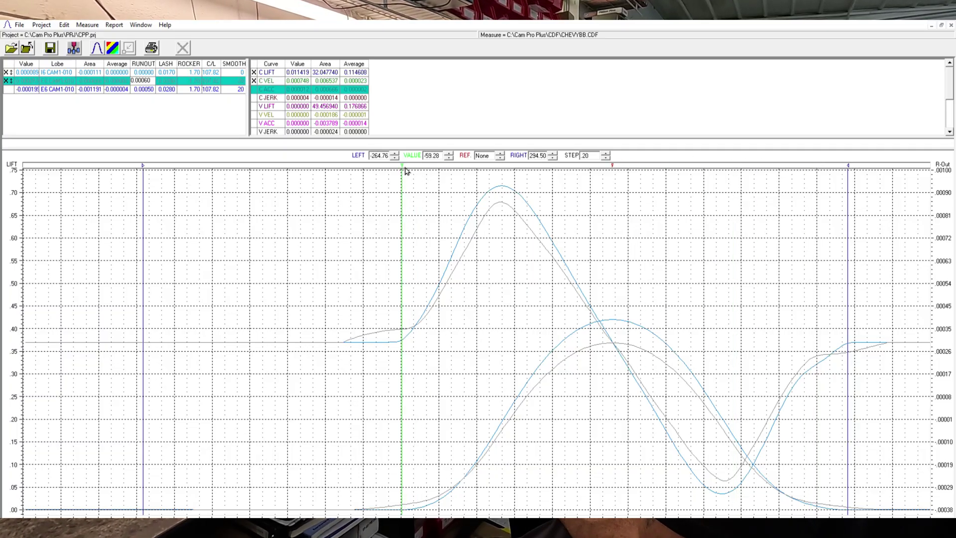
{"action": "left_click", "coordinate": [449, 157]}
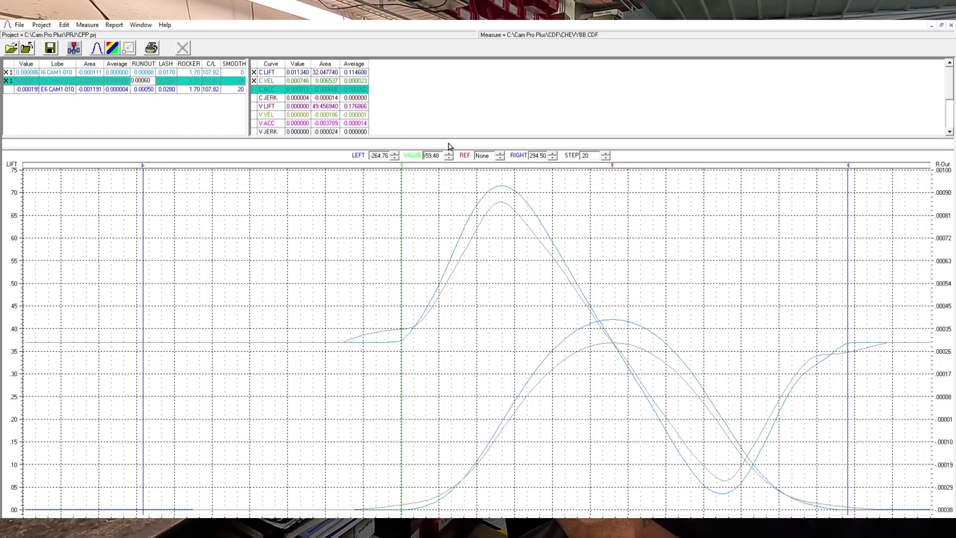
{"action": "left_click", "coordinate": [449, 152]}
{"action": "left_click", "coordinate": [450, 157]}
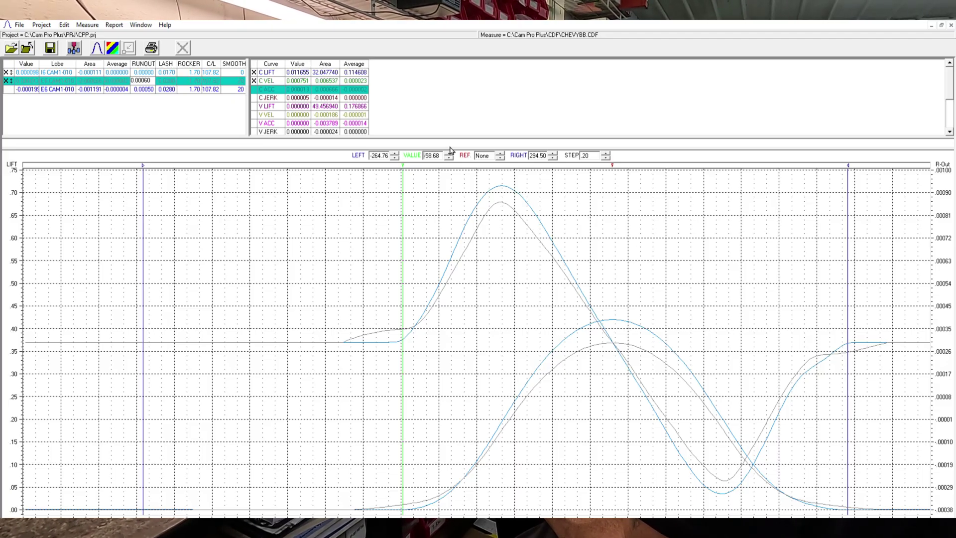
- Step the line to about -51 degrees, then overlay the E6 CAM1-010 lobe curves
{"action": "key", "text": "Right"}
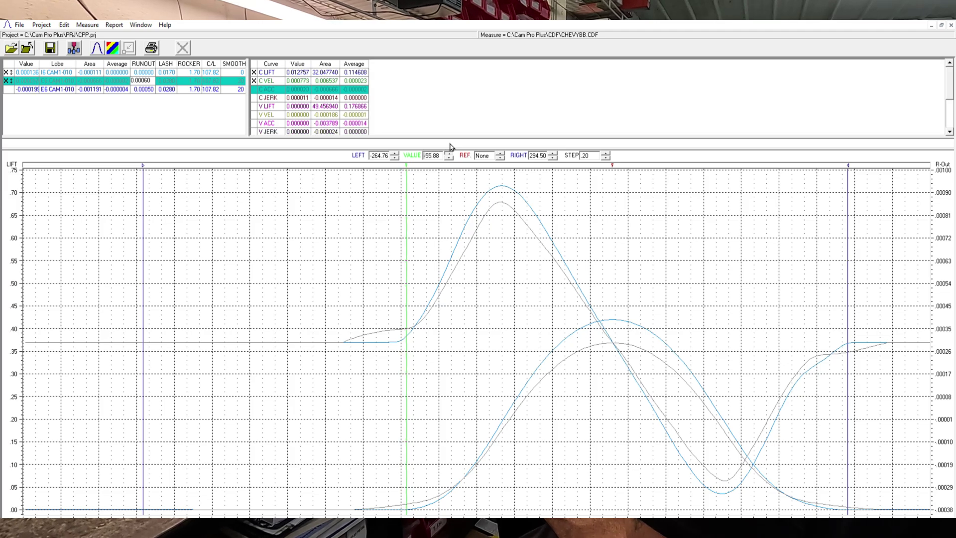
{"action": "key", "text": "Right"}
{"action": "key", "text": "Right"}
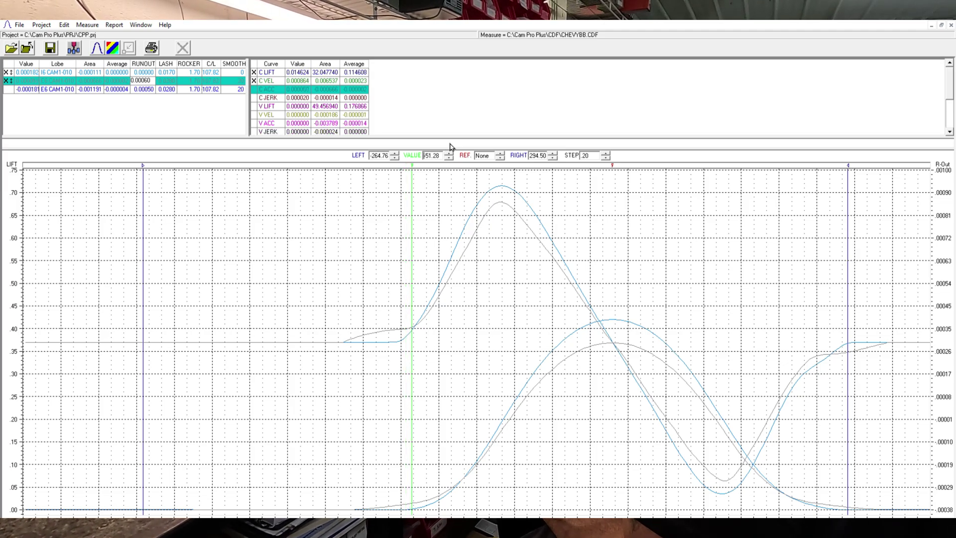
{"action": "key", "text": "Right"}
{"action": "key", "text": "Right"}
{"action": "key", "text": "Right"}
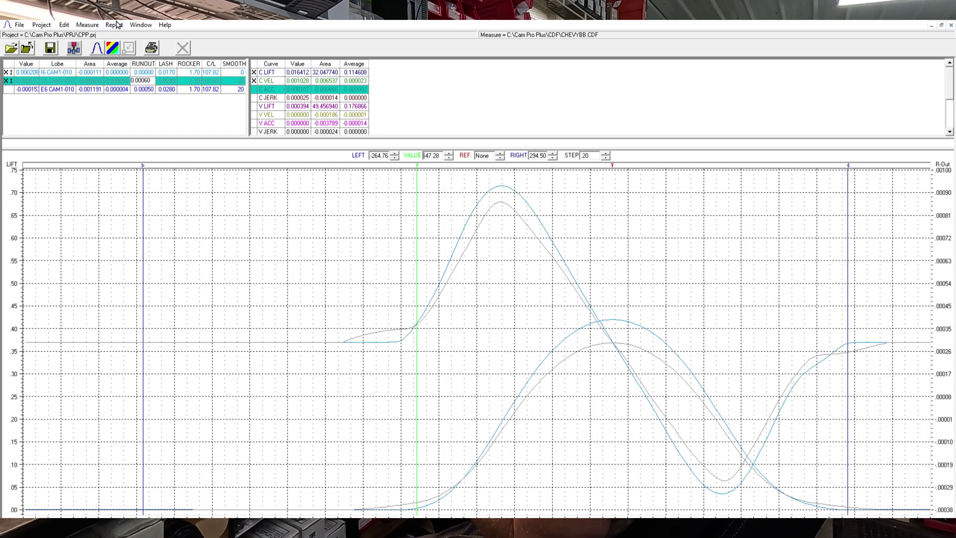
{"action": "left_click", "coordinate": [6, 71]}
{"action": "left_click", "coordinate": [7, 81]}
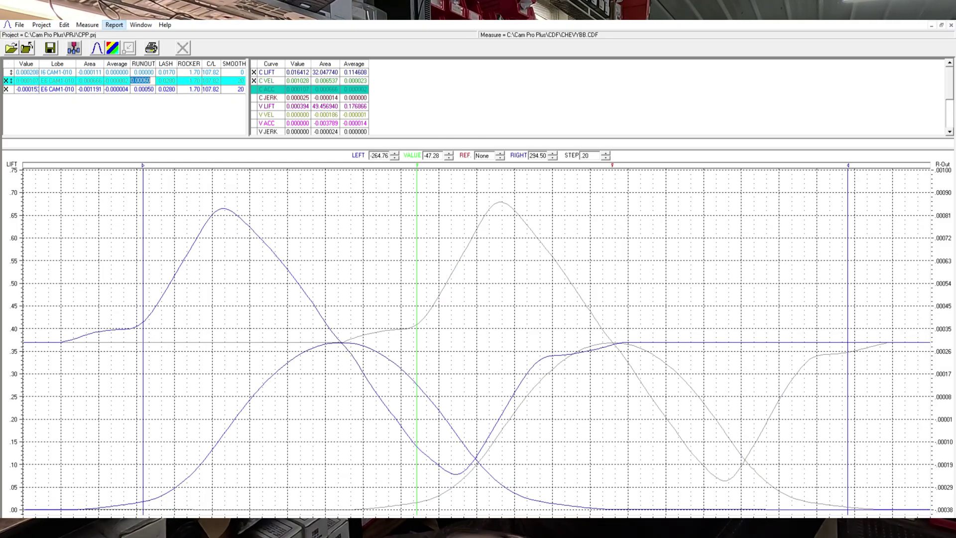
- Display the CAM1-010.CPP cam card report with intake and exhaust timing, duration and lift
{"action": "left_click", "coordinate": [122, 26]}
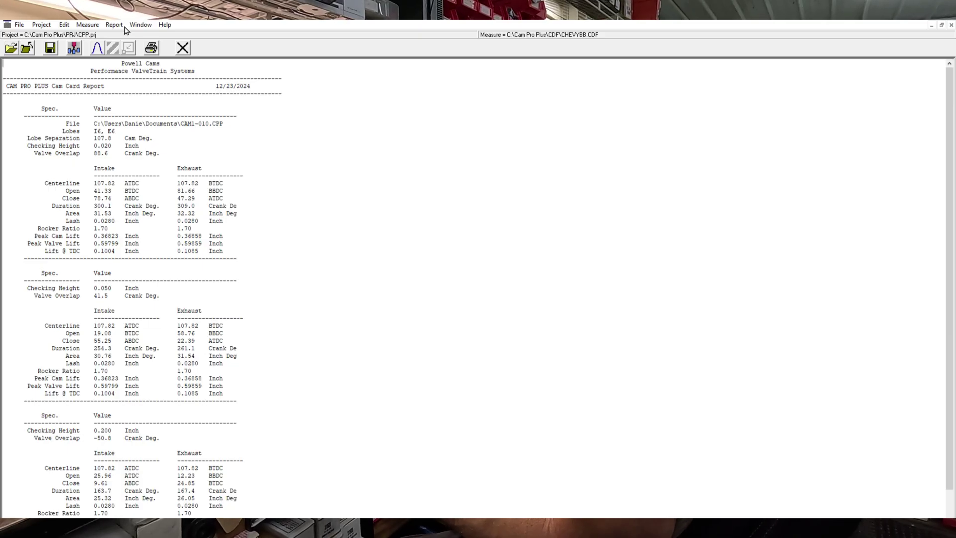